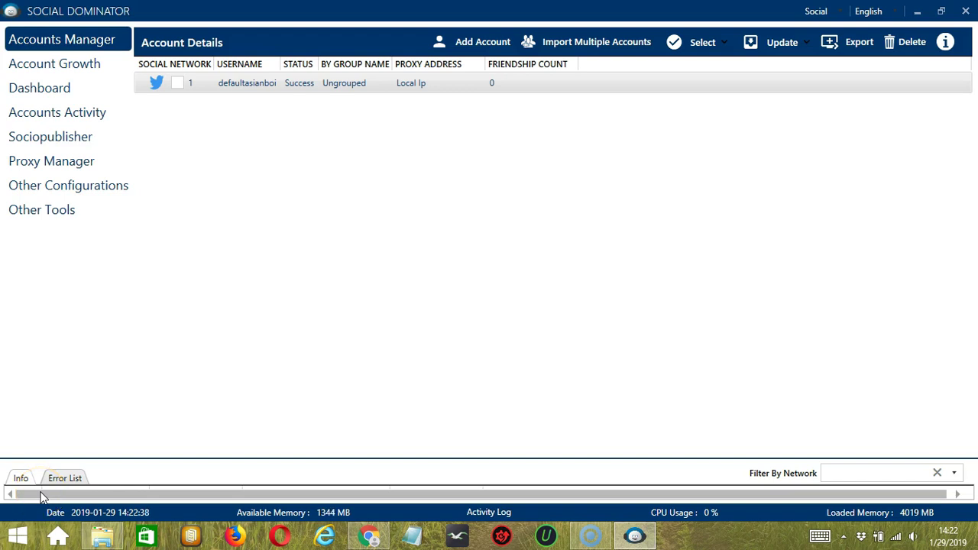
- Open the activity tools for the Twitter account listed in Accounts Manager via Go to Tools
left_click(81, 428)
right_click(260, 86)
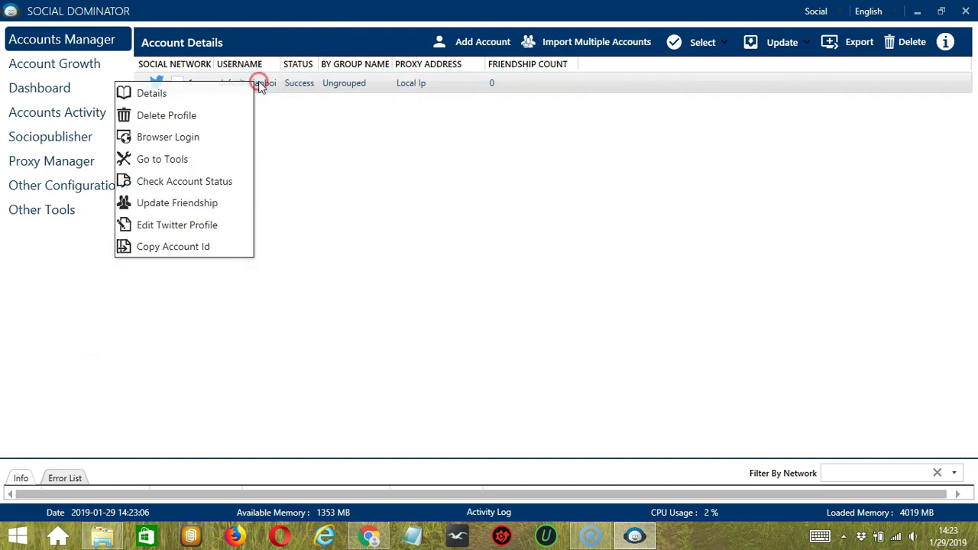
left_click(153, 164)
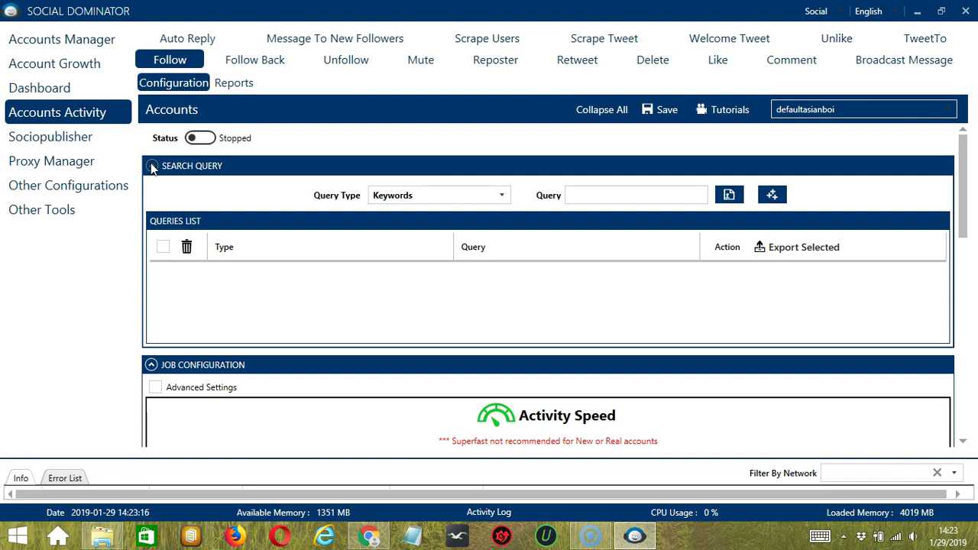
- Switch to the Reposter activity settings and keep Keywords as the query type
left_click(505, 63)
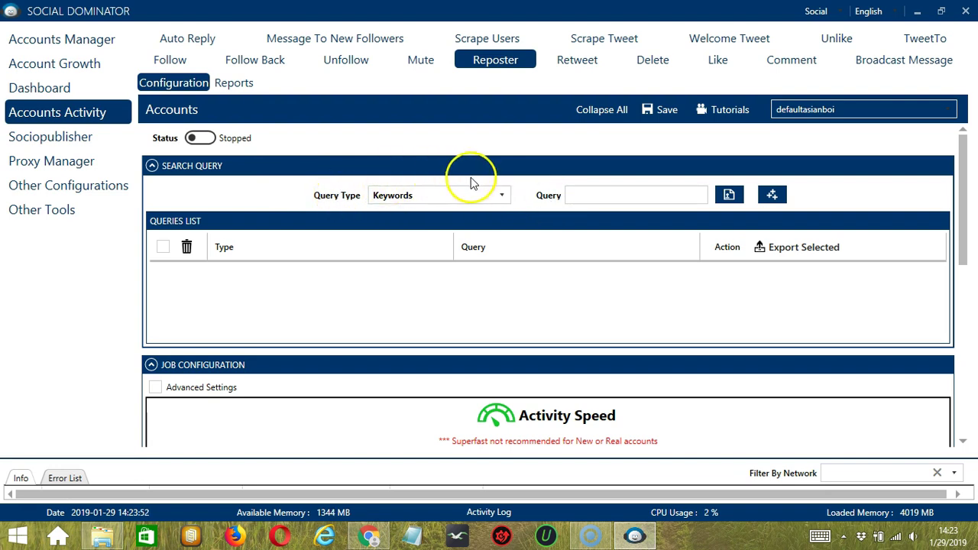
left_click(502, 199)
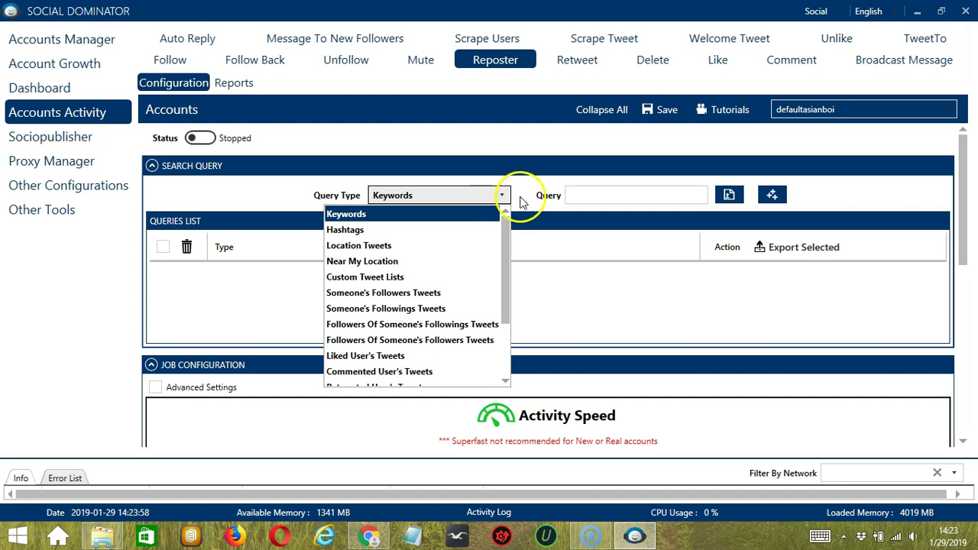
left_click(576, 195)
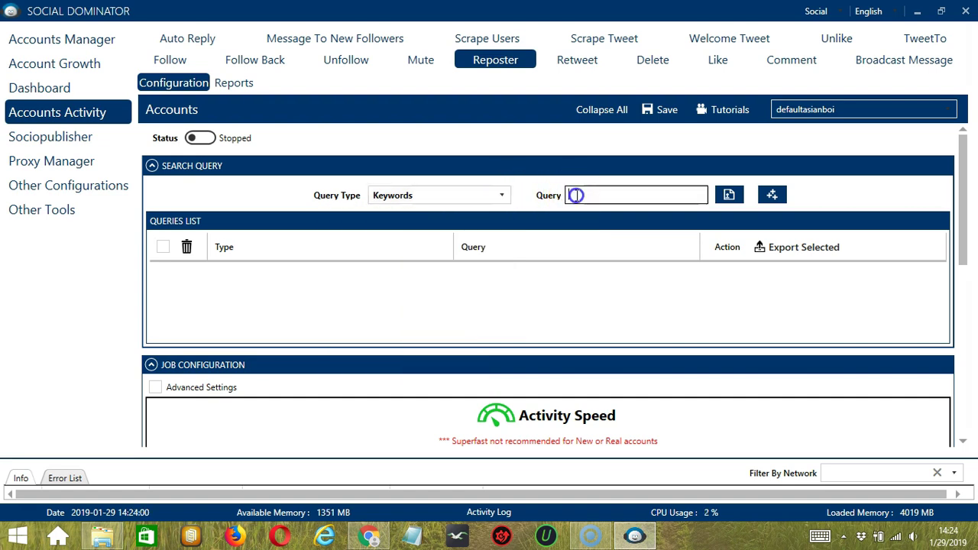
left_click(728, 196)
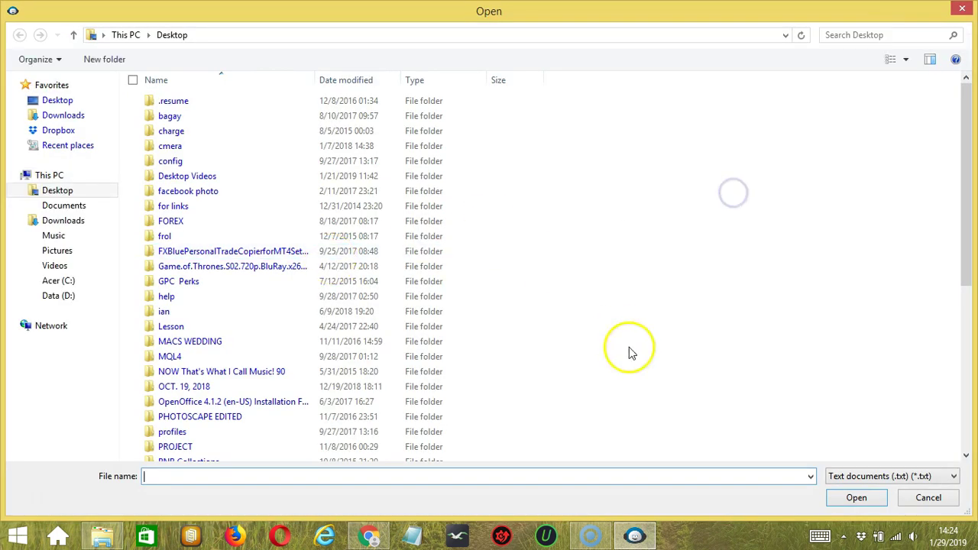
left_click(929, 498)
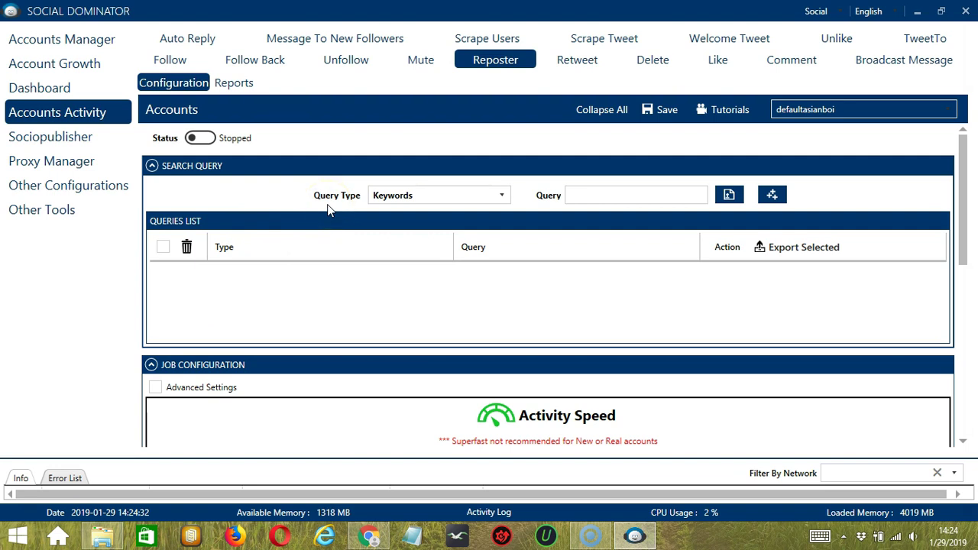
- Add the keyword query 'foodies' to the Reposter queries list
left_click(589, 195)
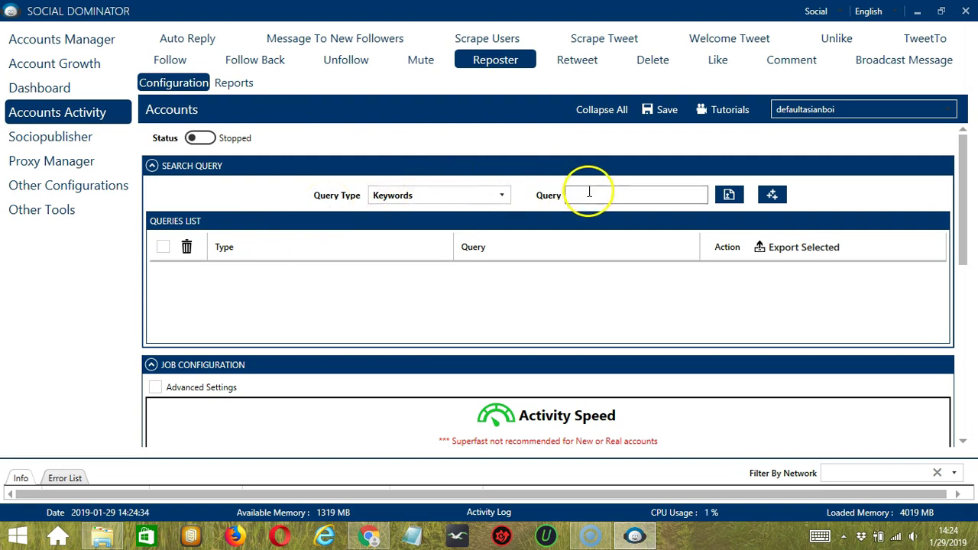
type("foodies")
left_click(771, 195)
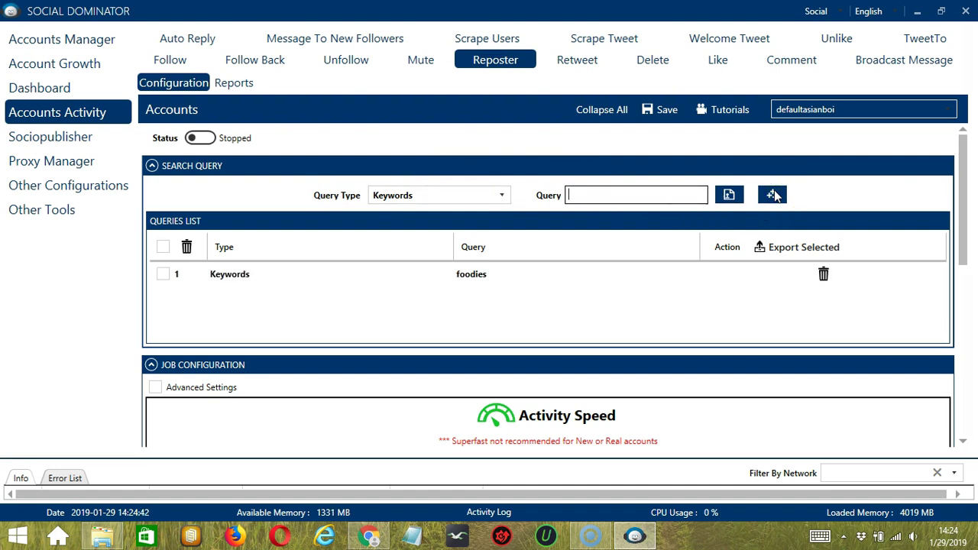
left_click(744, 181)
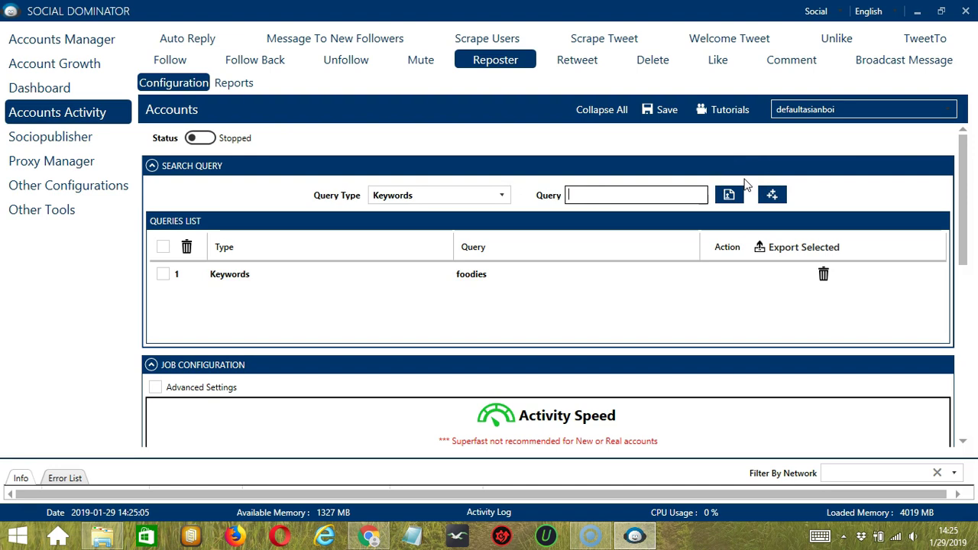
- Switch the query type to Hashtags and add the query '#dogs'
left_click(501, 195)
left_click(433, 229)
left_click(638, 195)
type("#")
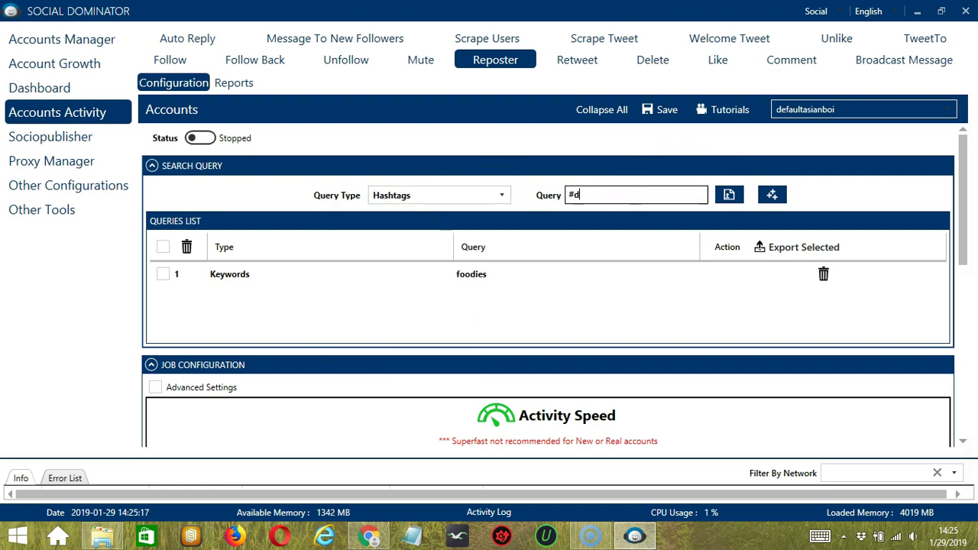
type("dogs")
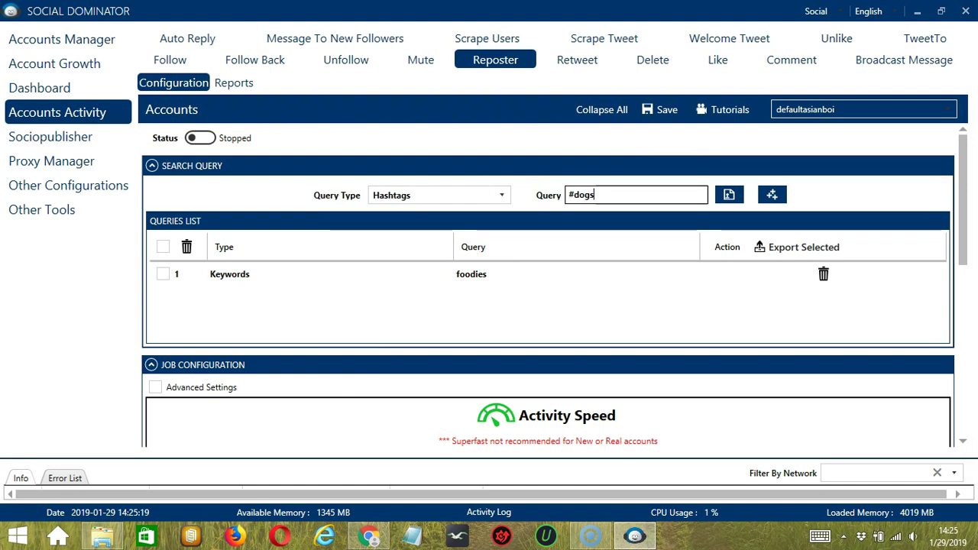
left_click(772, 196)
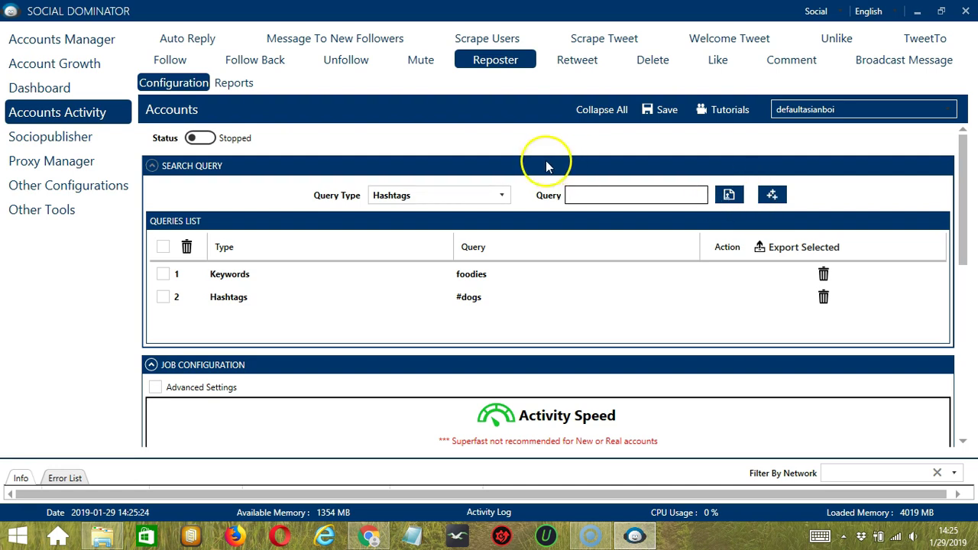
- Add a Location Tweets query 'games:tokyo:japan:15'
left_click(385, 196)
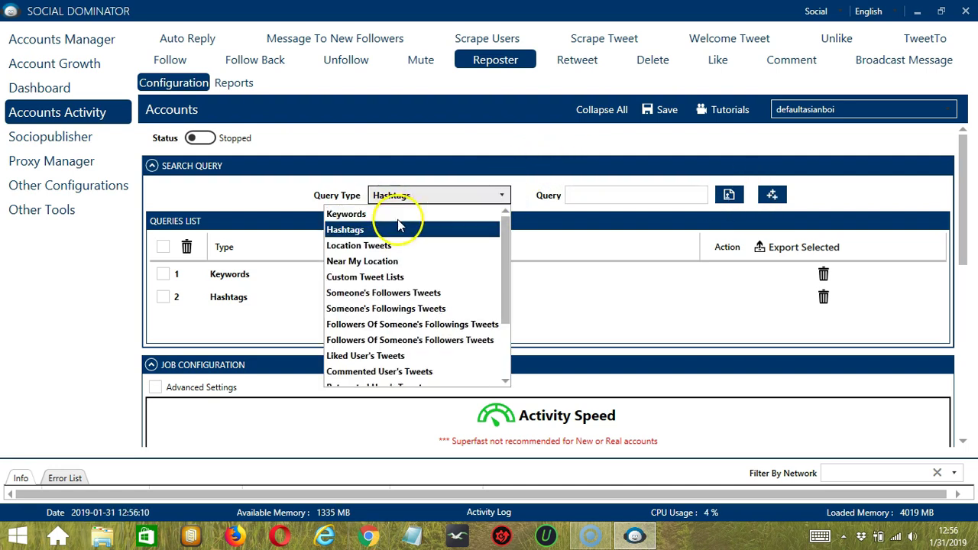
left_click(405, 245)
left_click(574, 196)
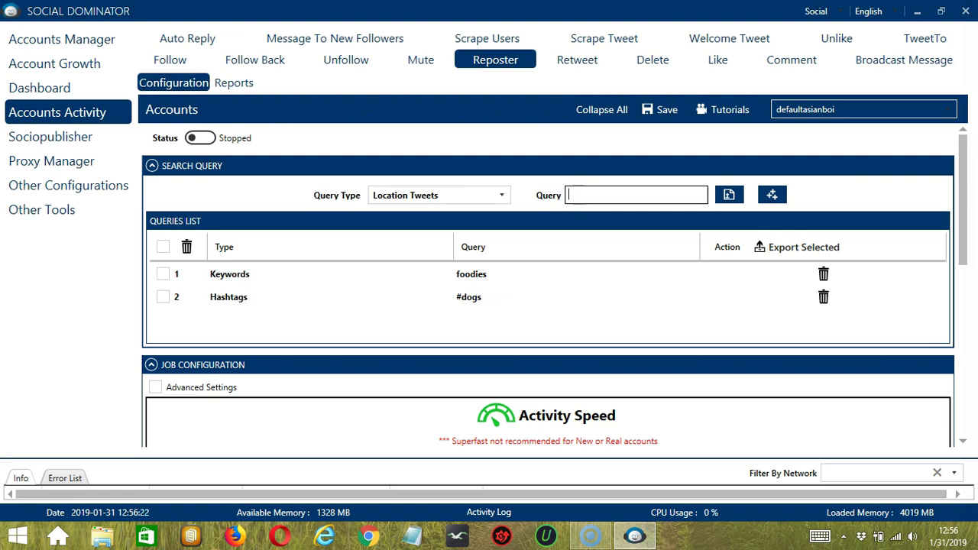
type("games:tokyo:japan")
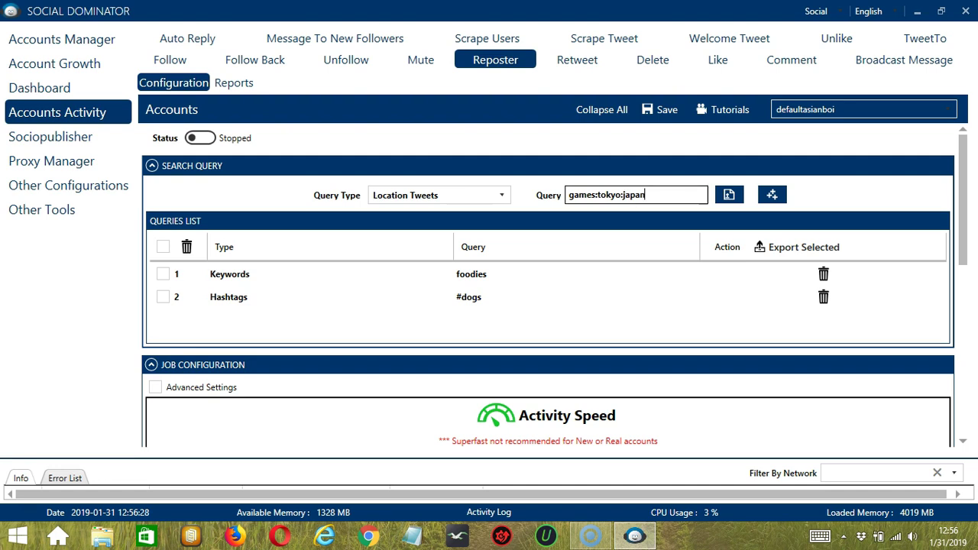
type(":15")
left_click(774, 195)
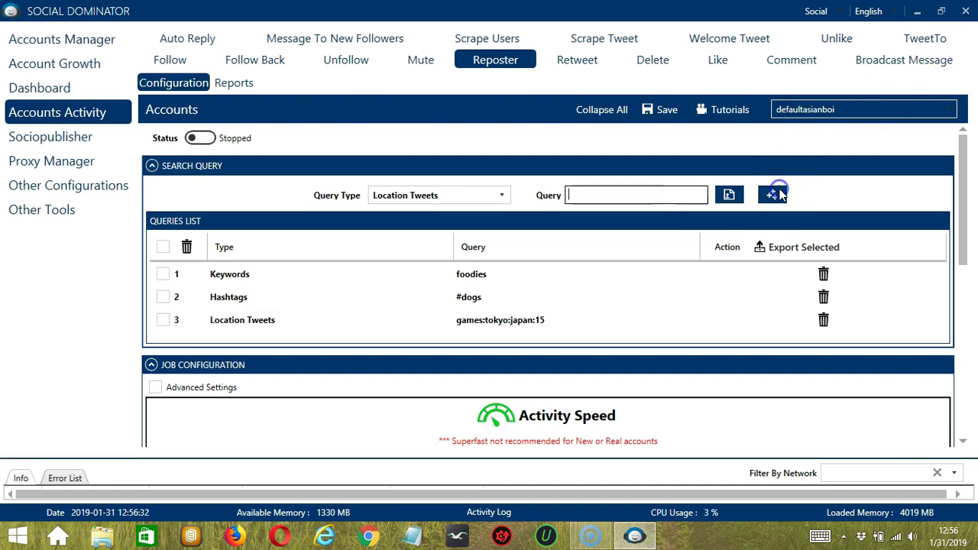
left_click(586, 264)
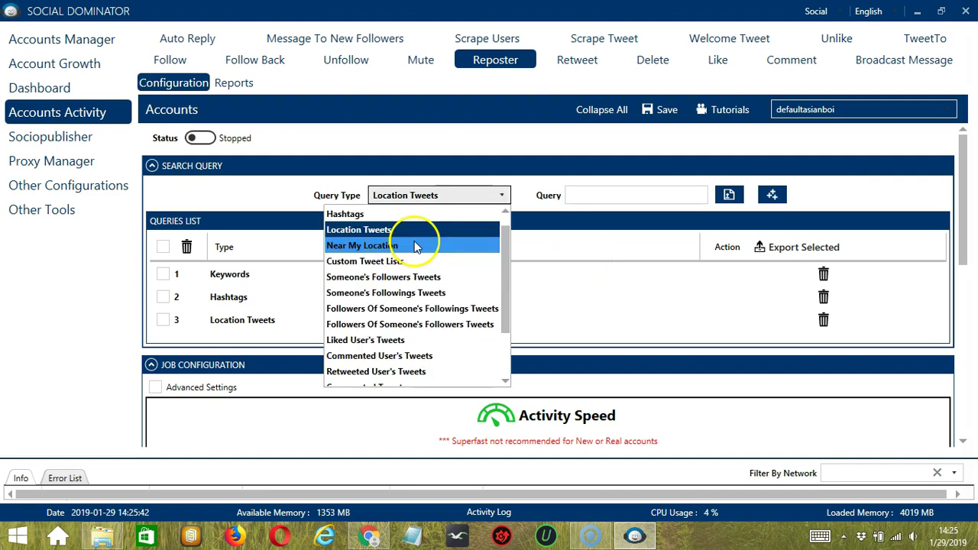
- Add a Near My Location query for 'dogs'
left_click(420, 244)
left_click(601, 197)
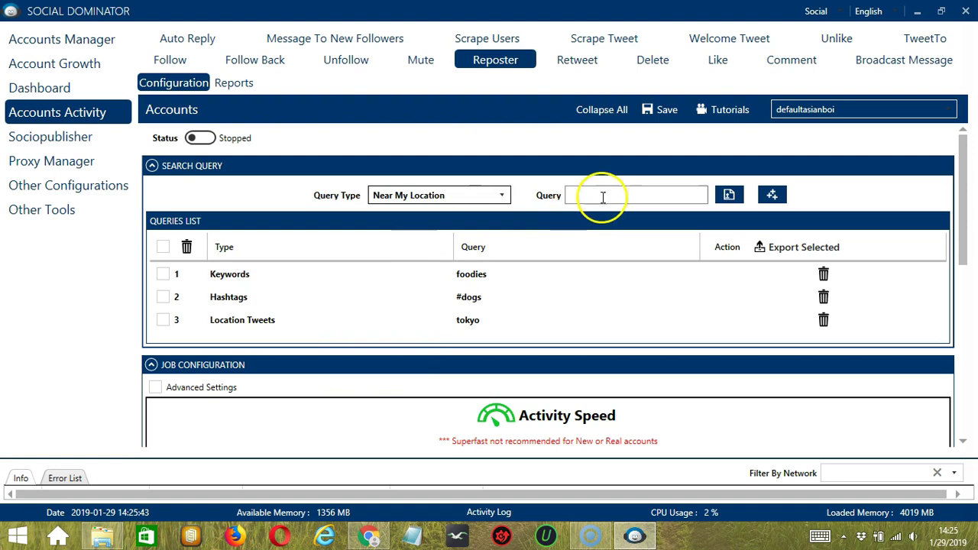
type("dogs")
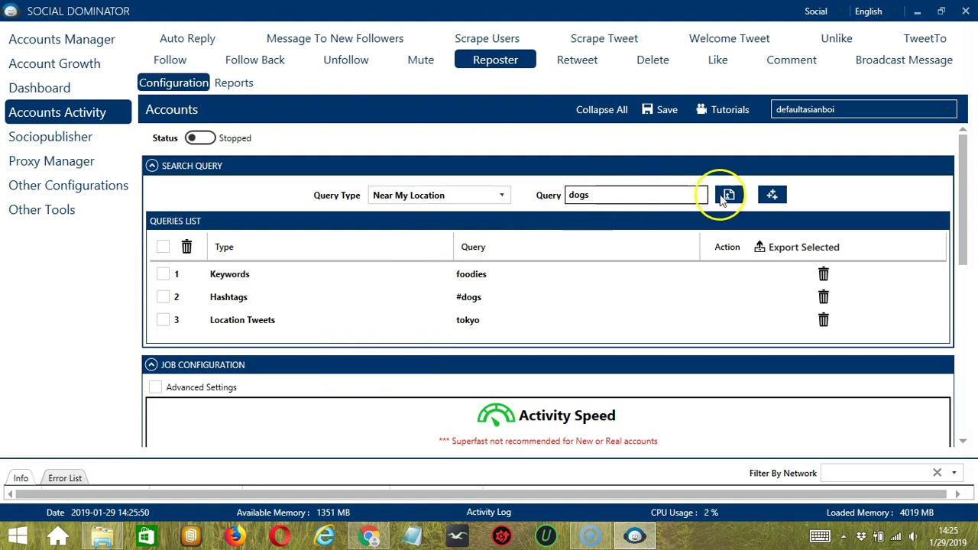
left_click(771, 195)
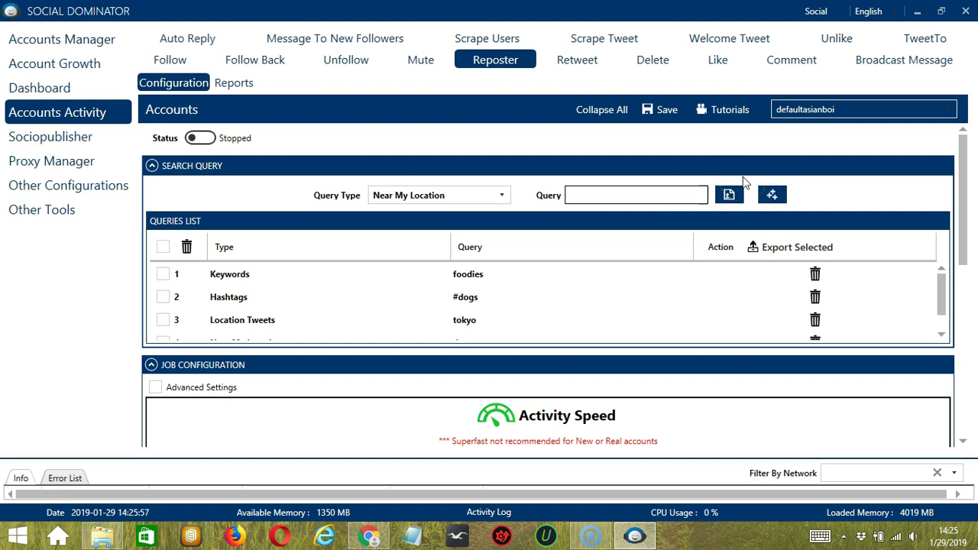
- Select Custom Tweet Lists and copy the top tweet's link from the Twitter profile
left_click(428, 196)
left_click(388, 246)
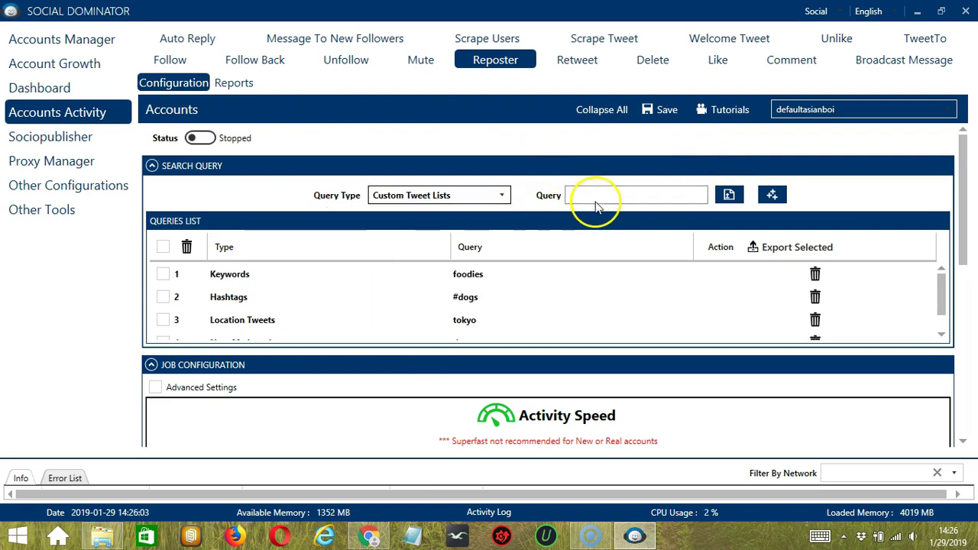
left_click(370, 536)
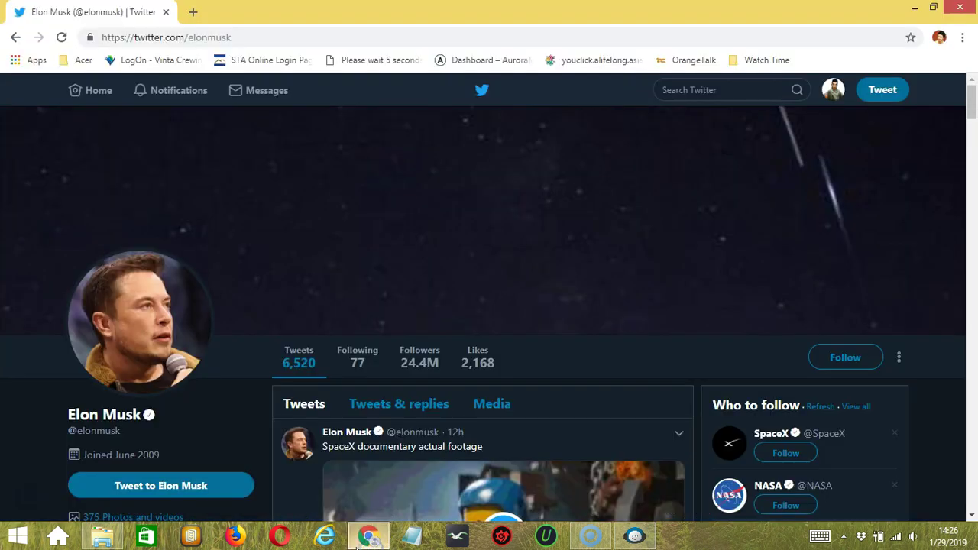
scroll(520, 311, "down", 1)
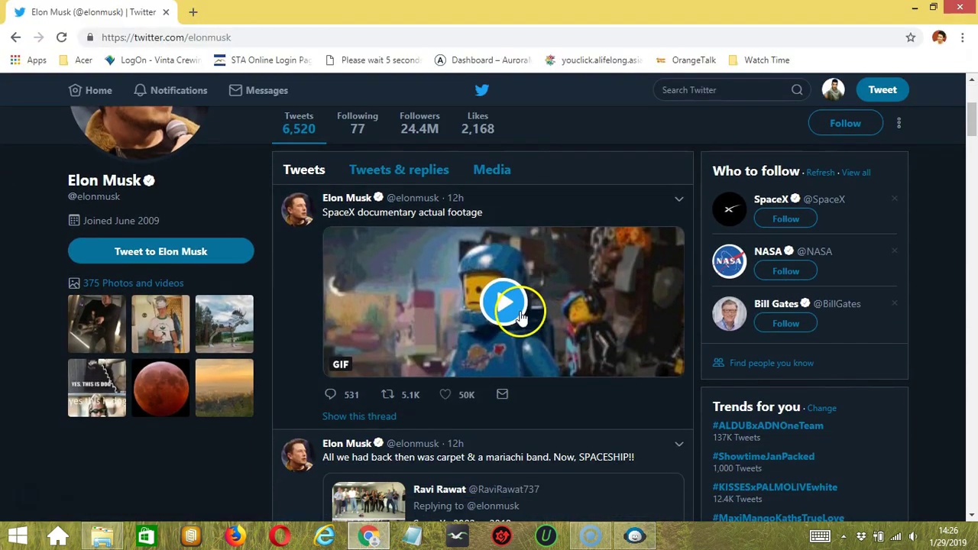
left_click(679, 200)
left_click(696, 233)
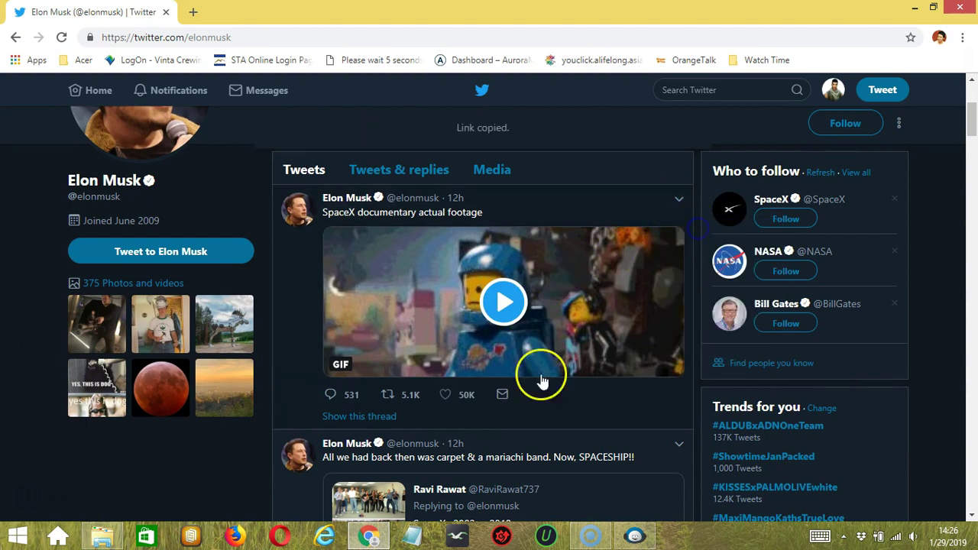
left_click(633, 536)
left_click(640, 193)
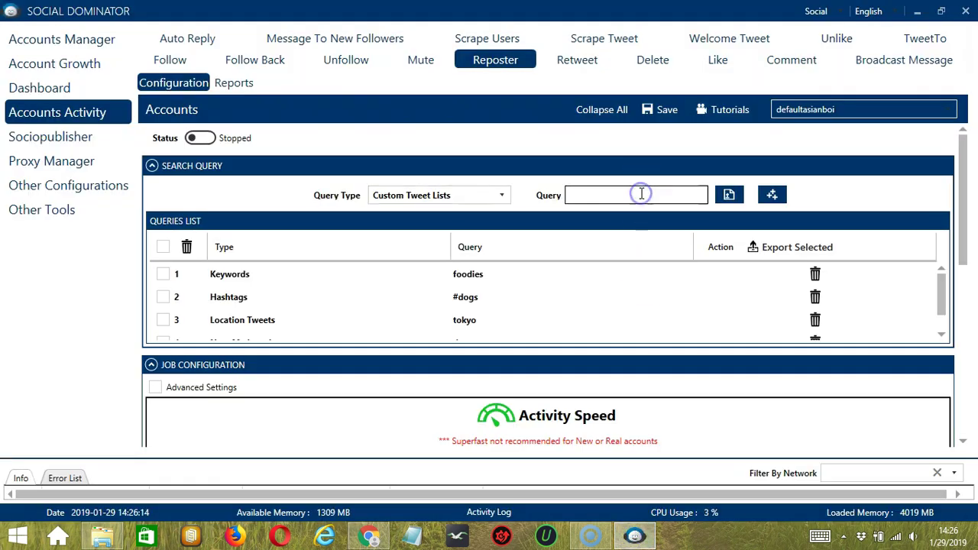
- Add the pasted tweet link, then a Someone's Followers Tweets query for elonmusk
key("ctrl+v")
left_click(770, 195)
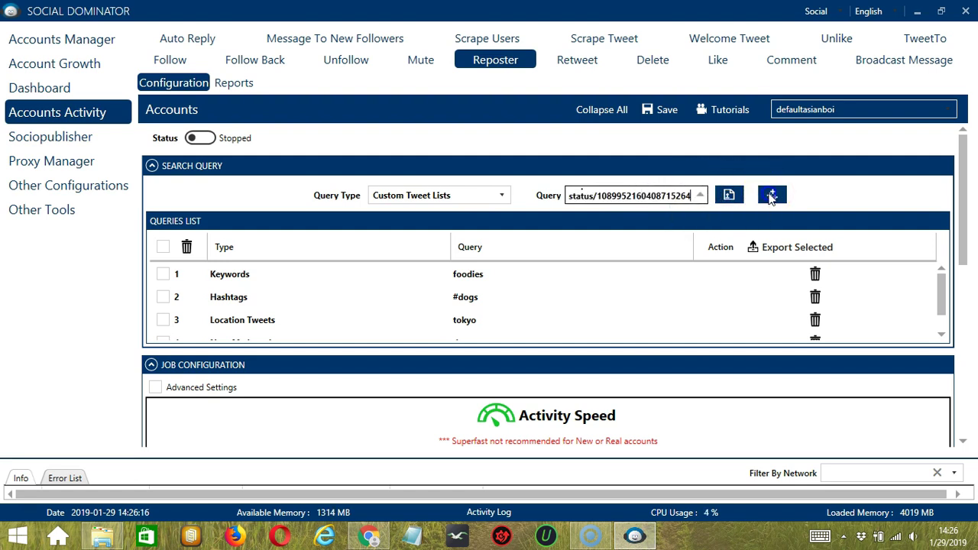
left_click(503, 196)
scroll(464, 218, "up", 1)
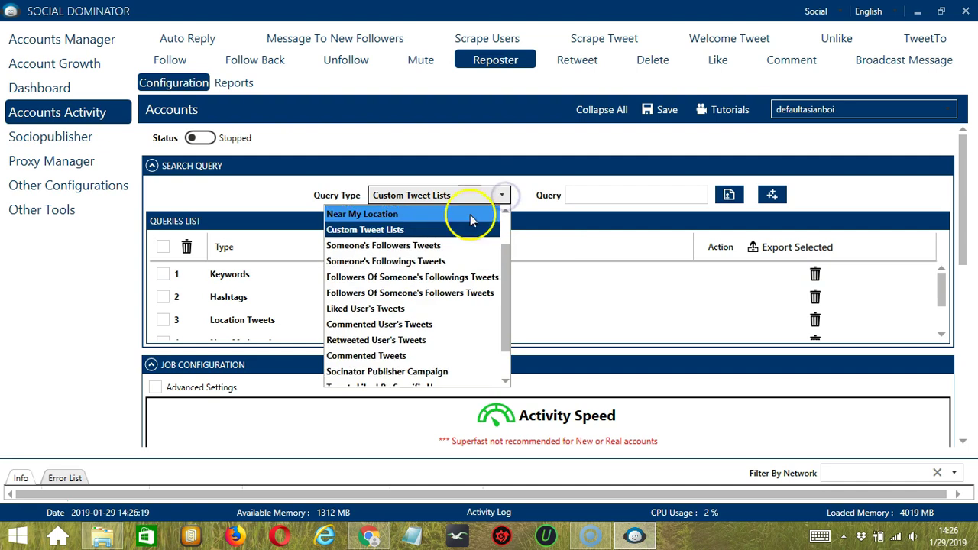
left_click(422, 252)
left_click(597, 194)
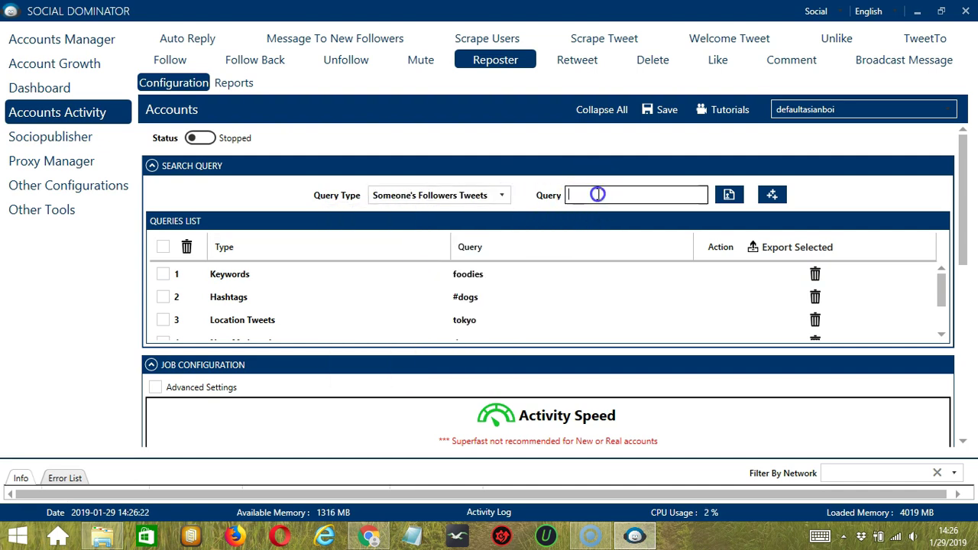
type("elonmusk")
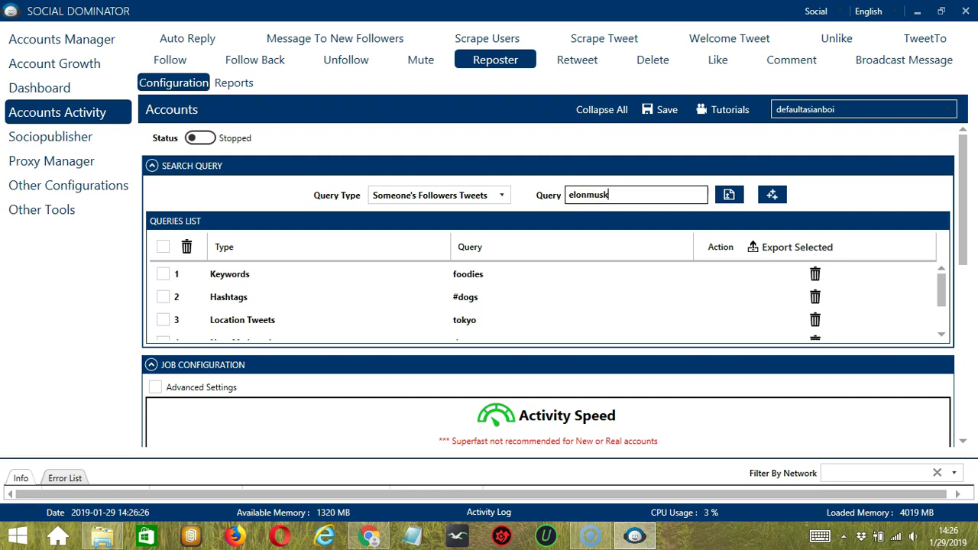
left_click(775, 196)
- Add a Someone's Followings Tweets query for elonmusk
left_click(502, 196)
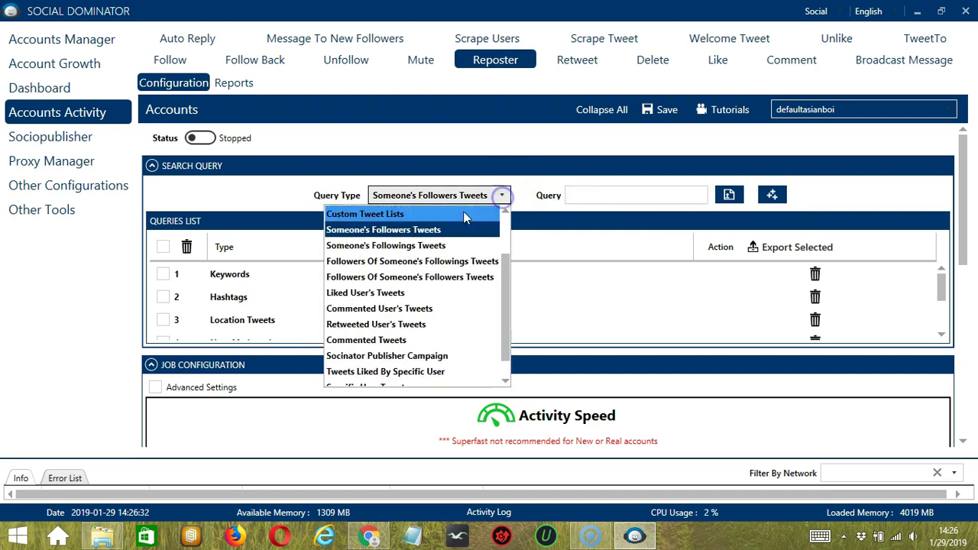
left_click(425, 246)
left_click(578, 197)
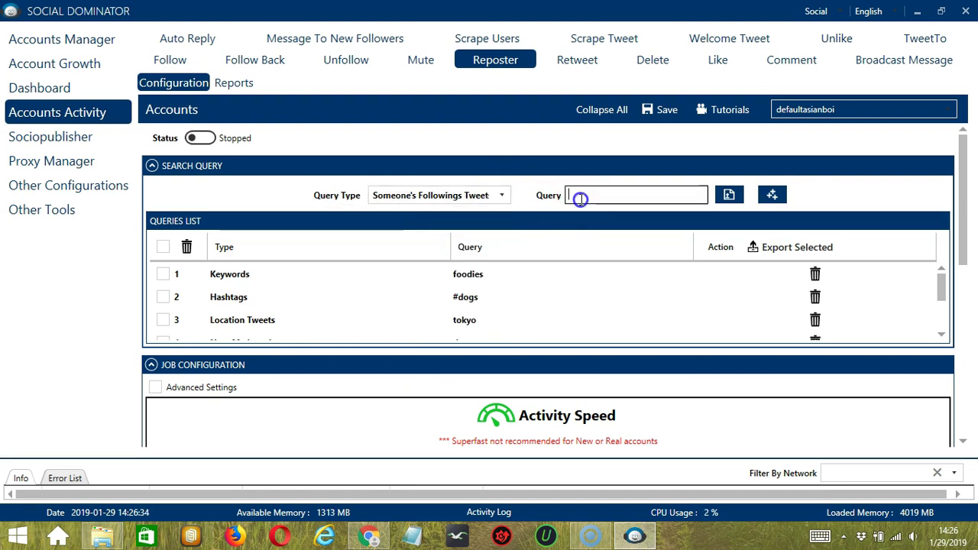
type("elonmusk")
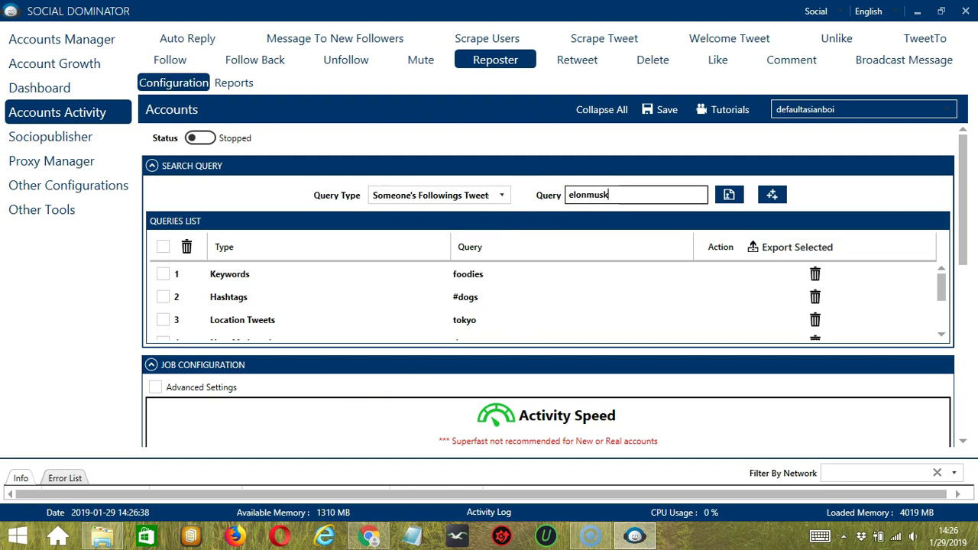
left_click(773, 195)
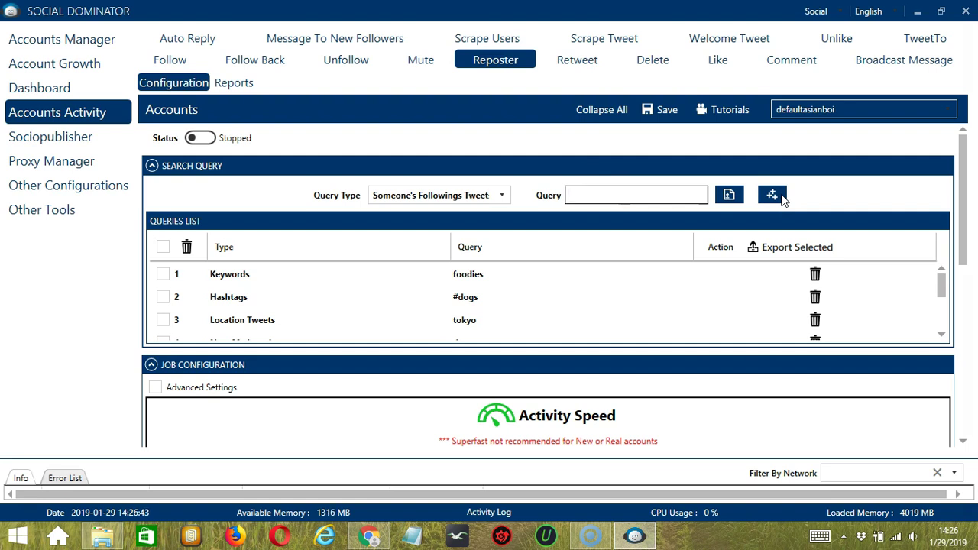
left_click(693, 192)
- Add a Followers Of Someone's Followings Tweets query for elonmusk
left_click(484, 195)
left_click(413, 245)
left_click(616, 196)
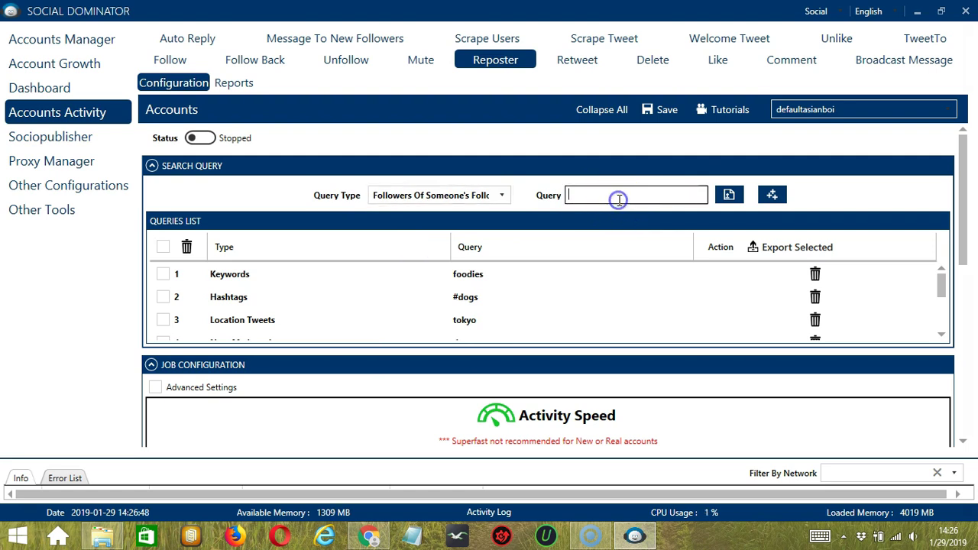
type("elonmu")
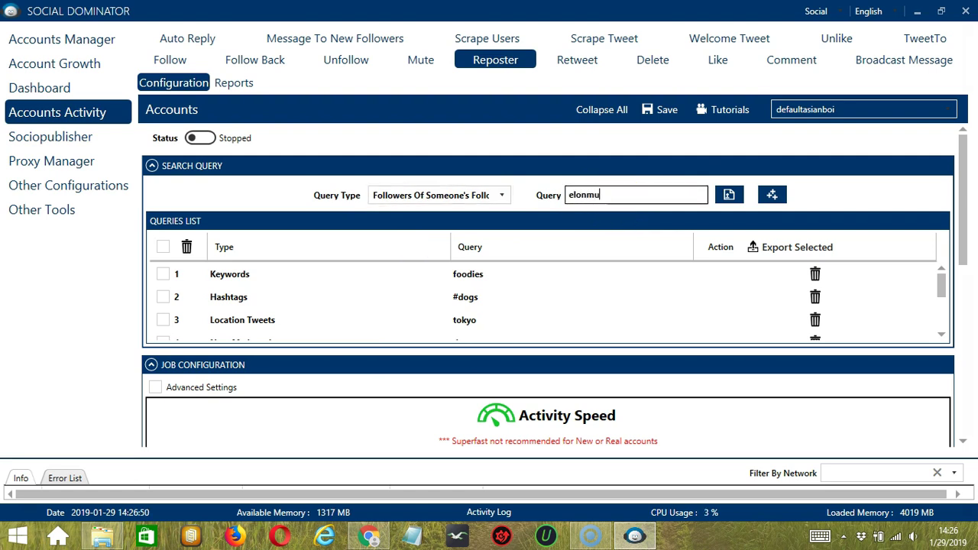
left_click(770, 195)
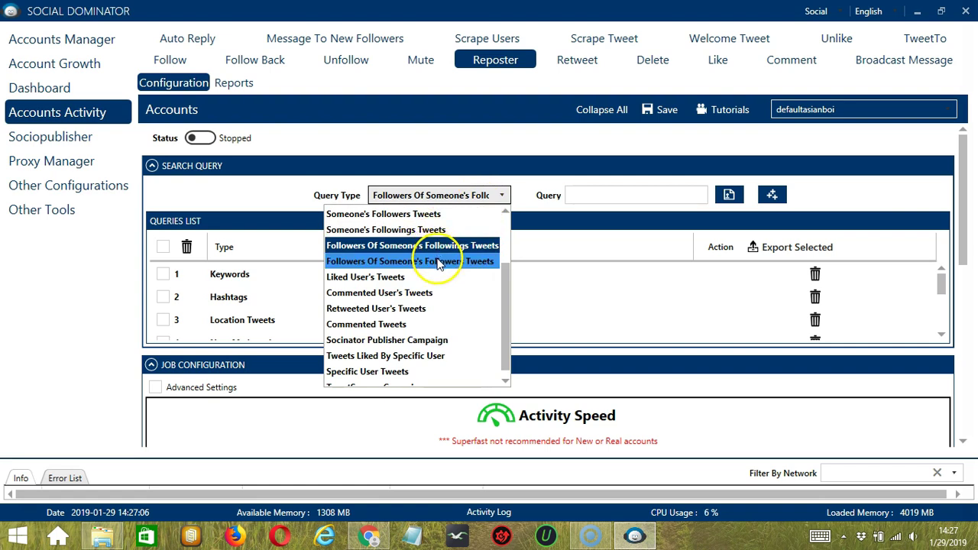
- Add a Followers Of Someone's Followers Tweets query for elonmusk
left_click(438, 261)
left_click(598, 195)
type("elonmusk")
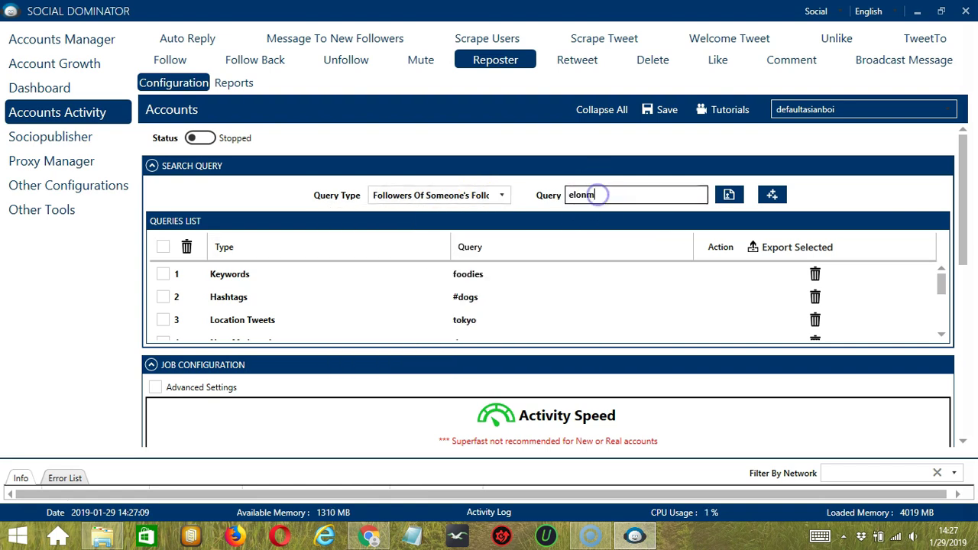
left_click(772, 195)
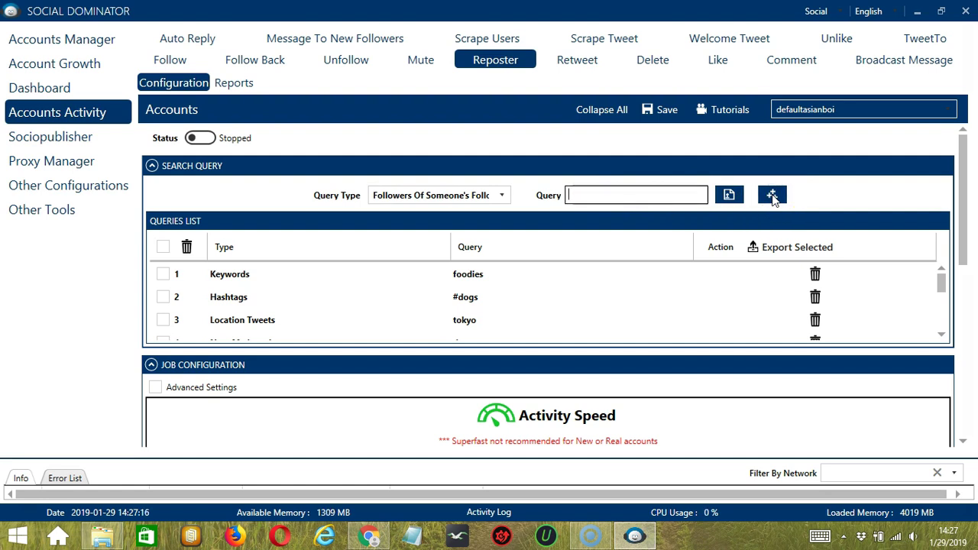
left_click(473, 195)
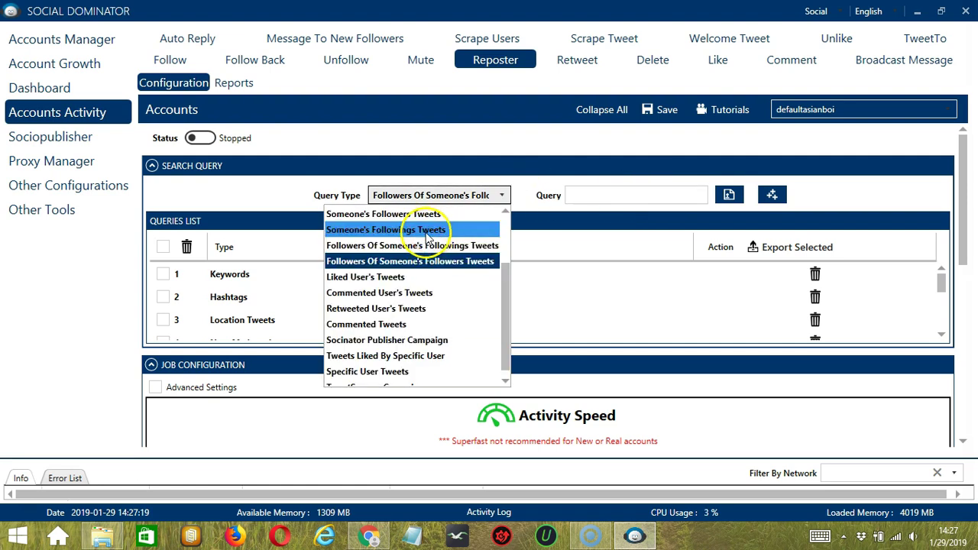
- Add a Liked User's Tweets query using the pasted tweet link
left_click(393, 278)
left_click(642, 193)
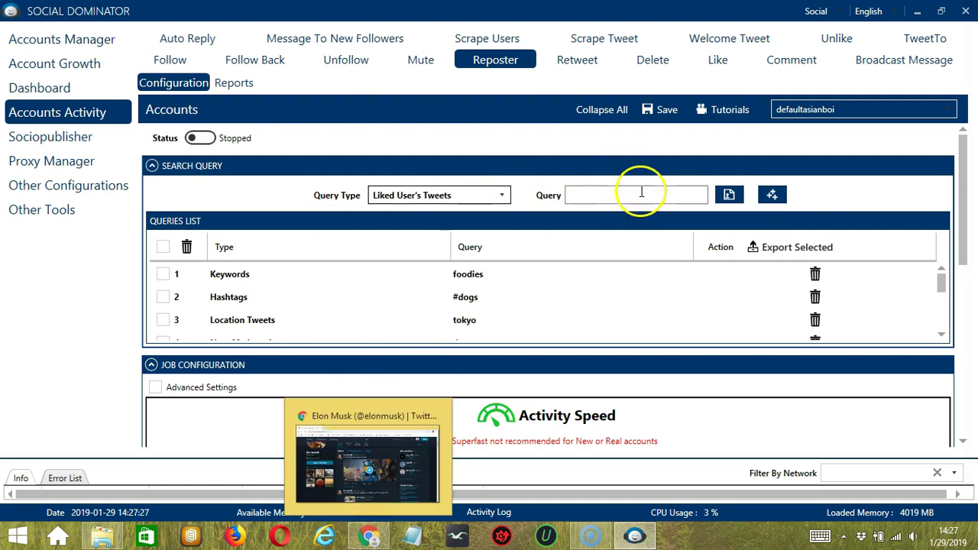
left_click(603, 195)
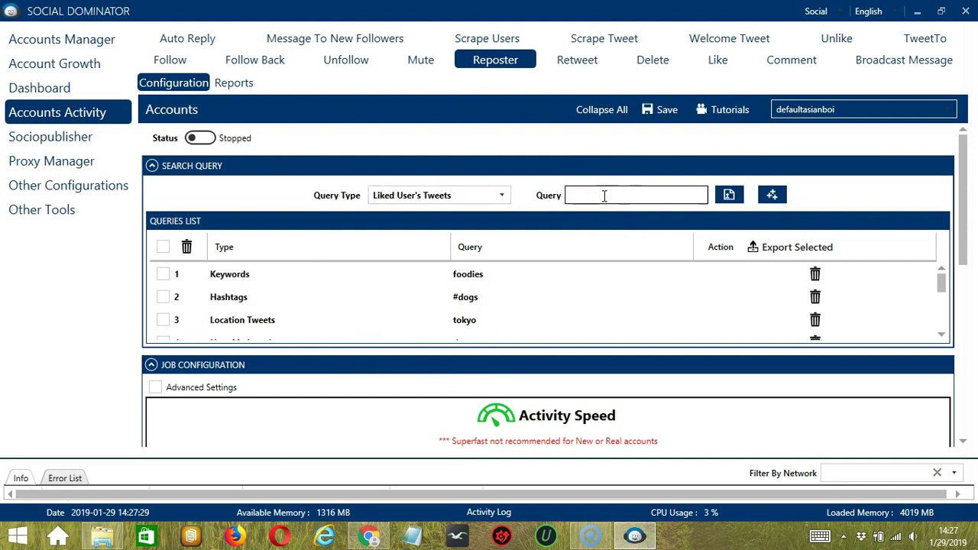
key("ctrl+v")
left_click(771, 195)
- Add a Commented User's Tweets query using the pasted tweet link
left_click(690, 192)
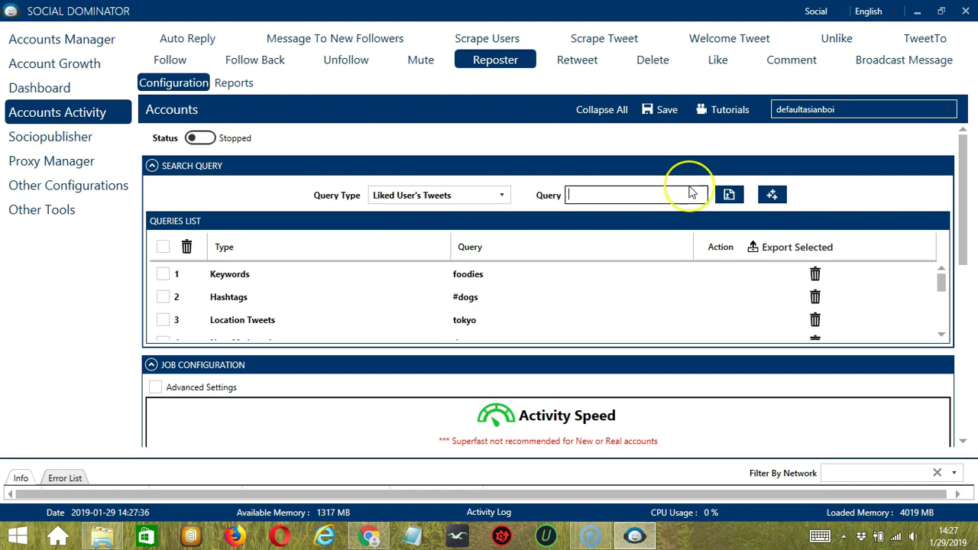
left_click(502, 196)
left_click(382, 290)
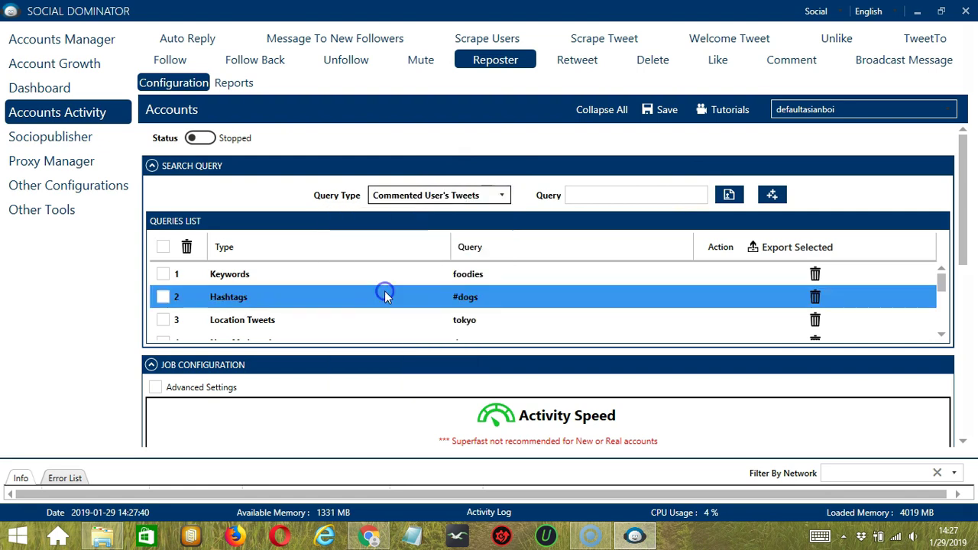
left_click(666, 192)
key("ctrl+v")
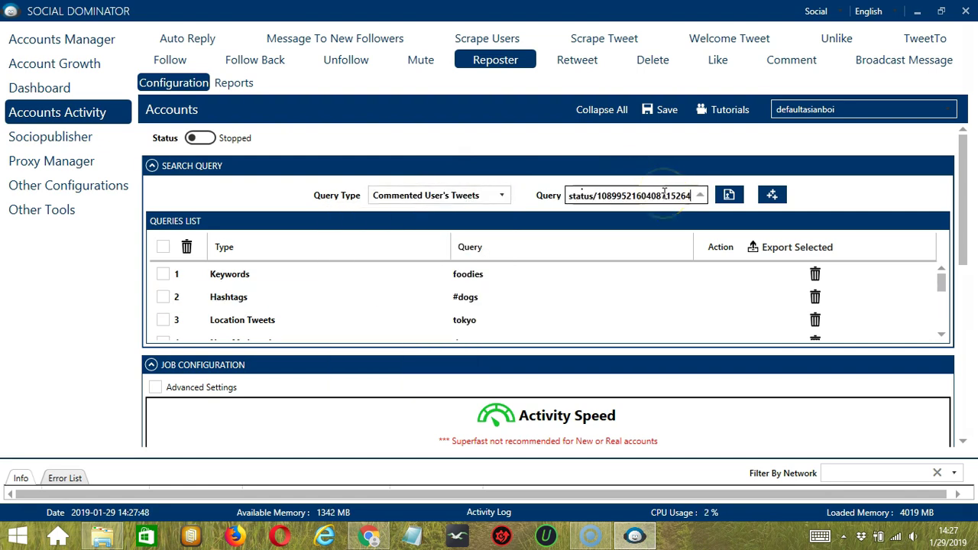
left_click(772, 195)
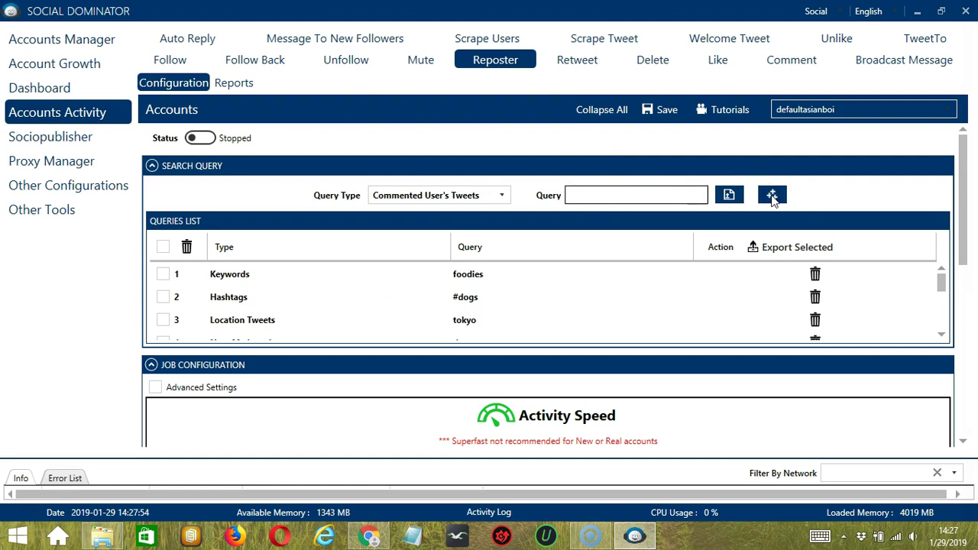
- Add a Retweeted User's Tweets query using the pasted tweet link
left_click(500, 195)
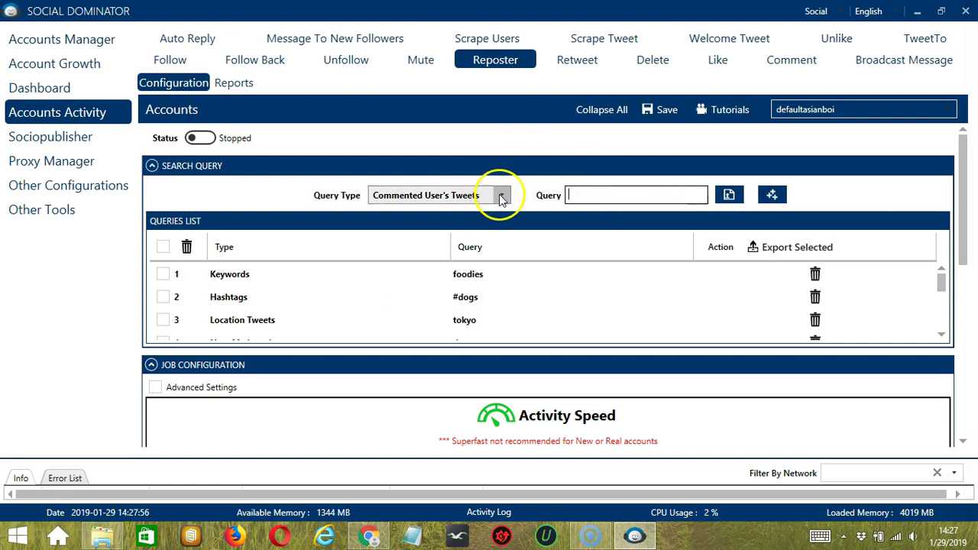
left_click(374, 308)
left_click(586, 195)
key("ctrl+v")
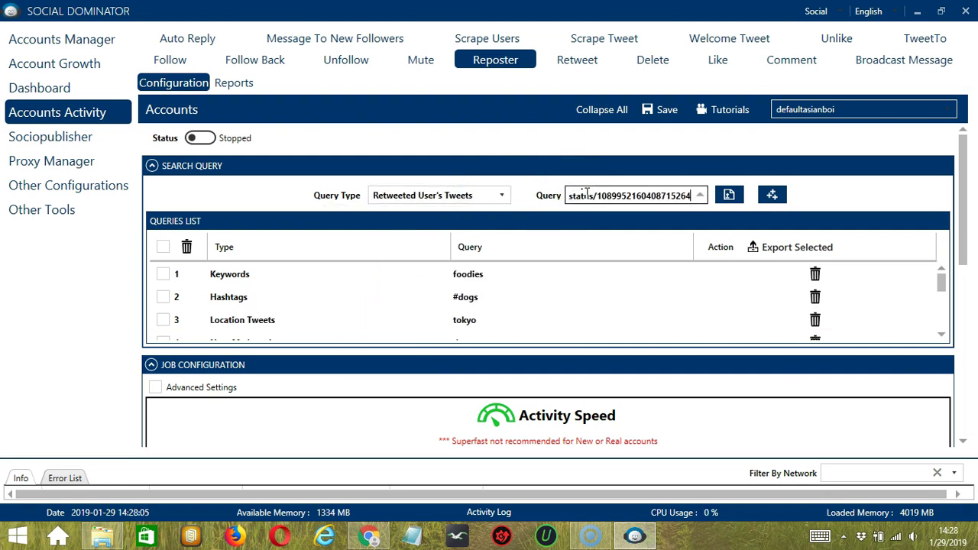
left_click(771, 198)
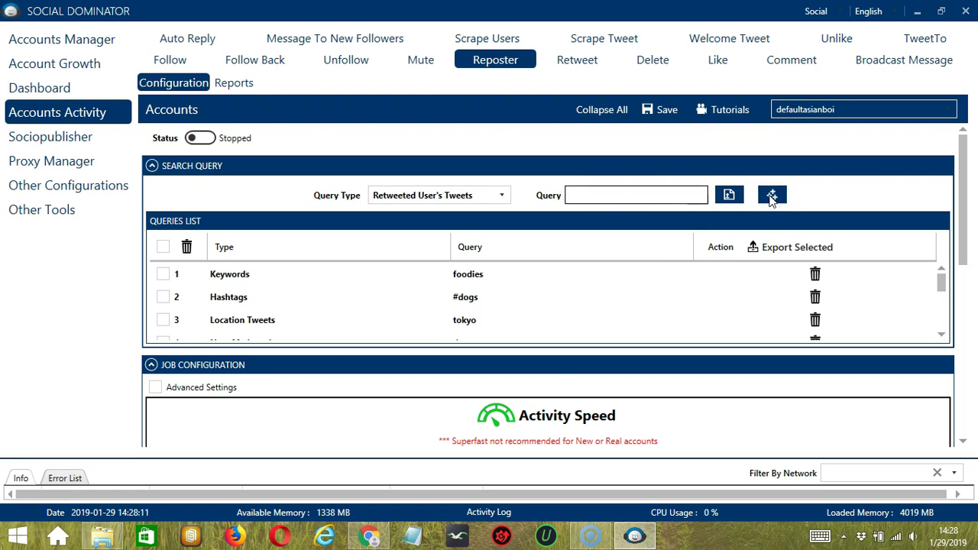
- Add a Commented Tweets query using the pasted tweet status link
left_click(470, 196)
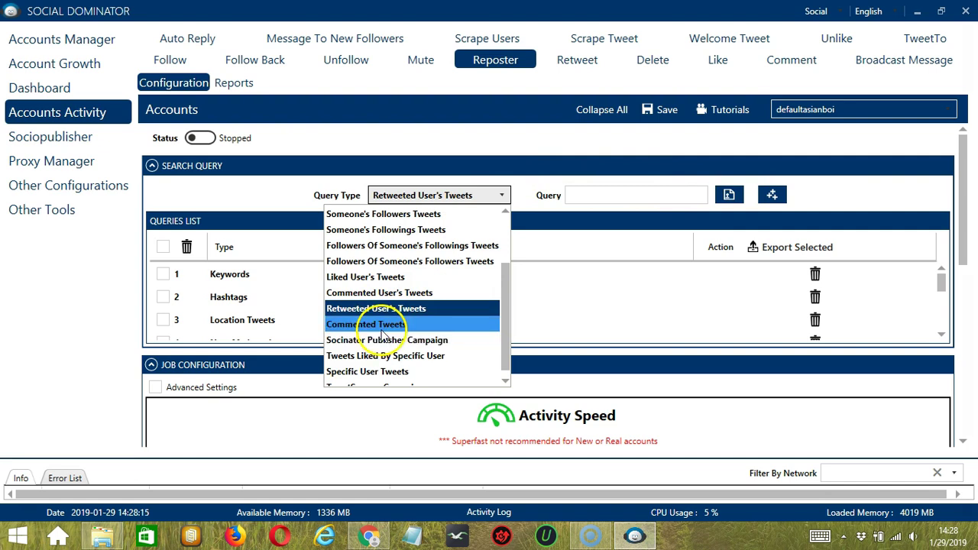
left_click(382, 324)
left_click(629, 197)
key("ctrl+v")
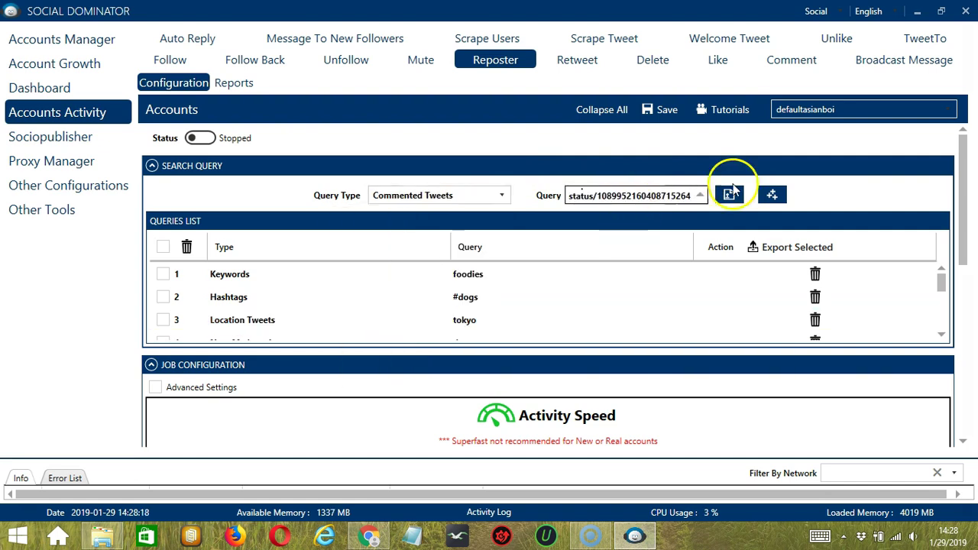
left_click(773, 194)
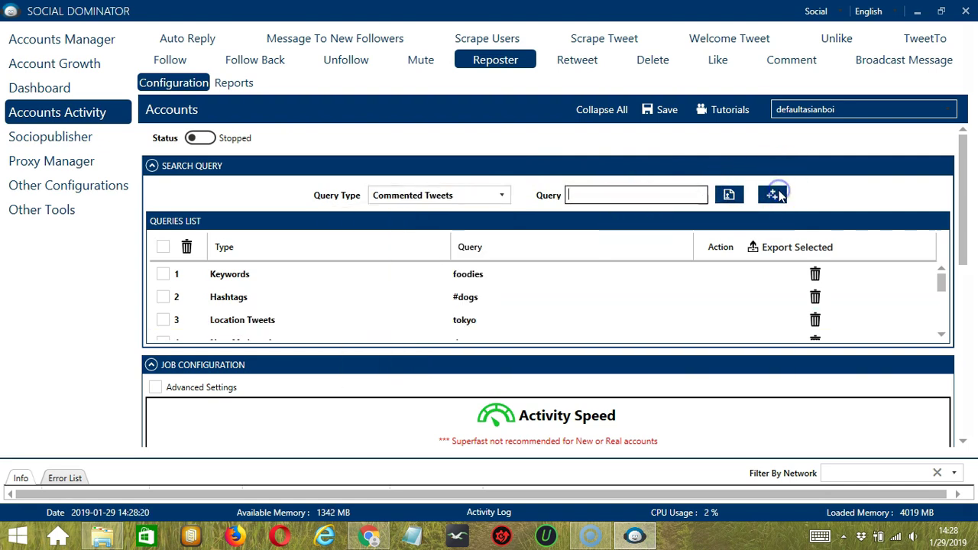
left_click(774, 195)
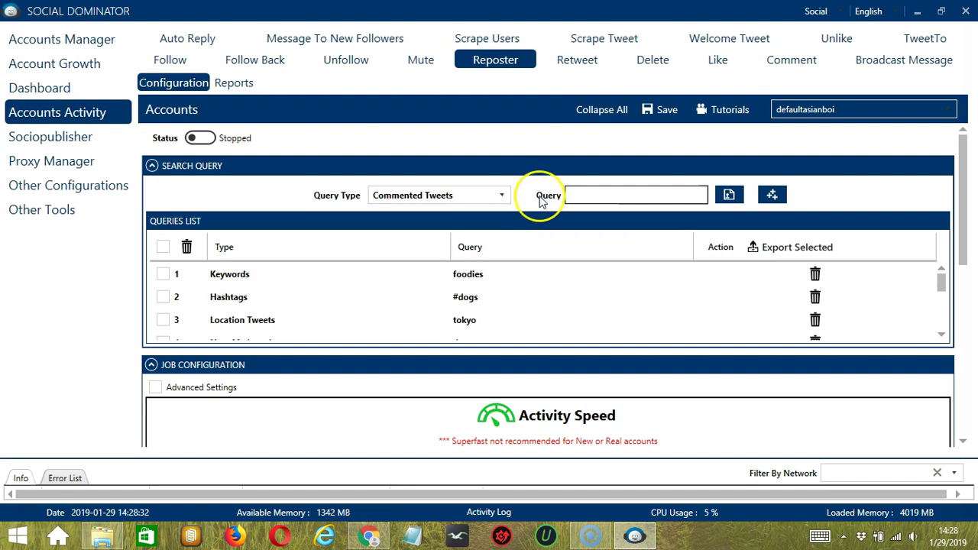
- Add a Tweets Liked By Specific User query for elonmusk
left_click(496, 195)
left_click(373, 337)
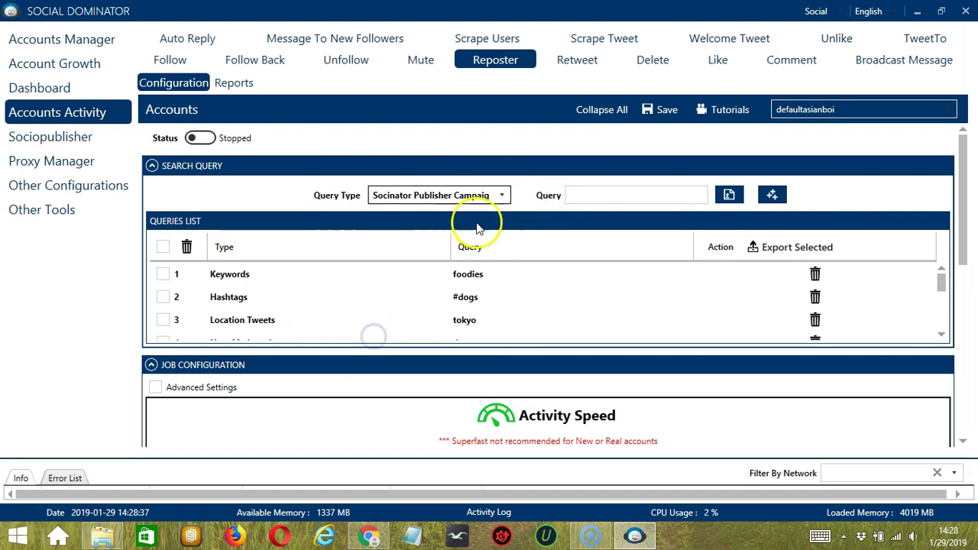
left_click(517, 193)
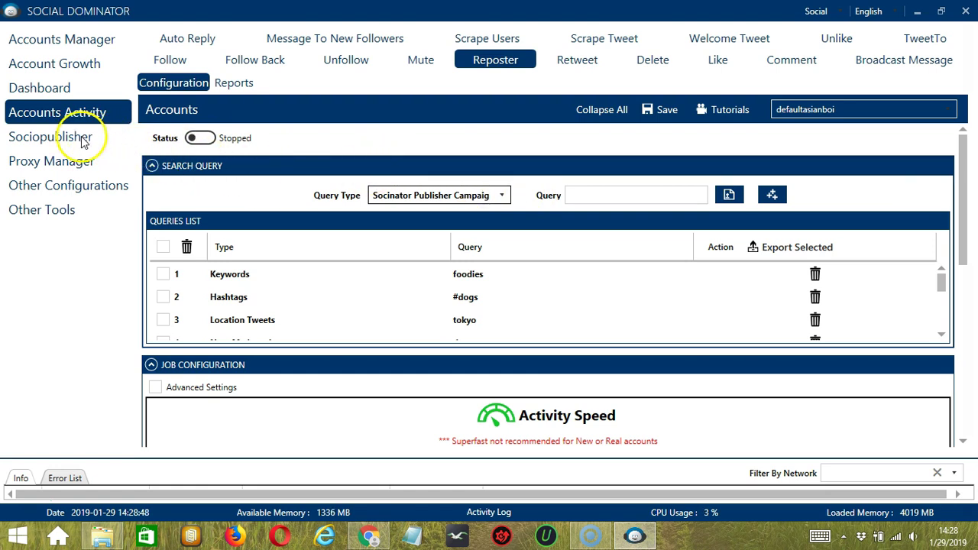
left_click(399, 196)
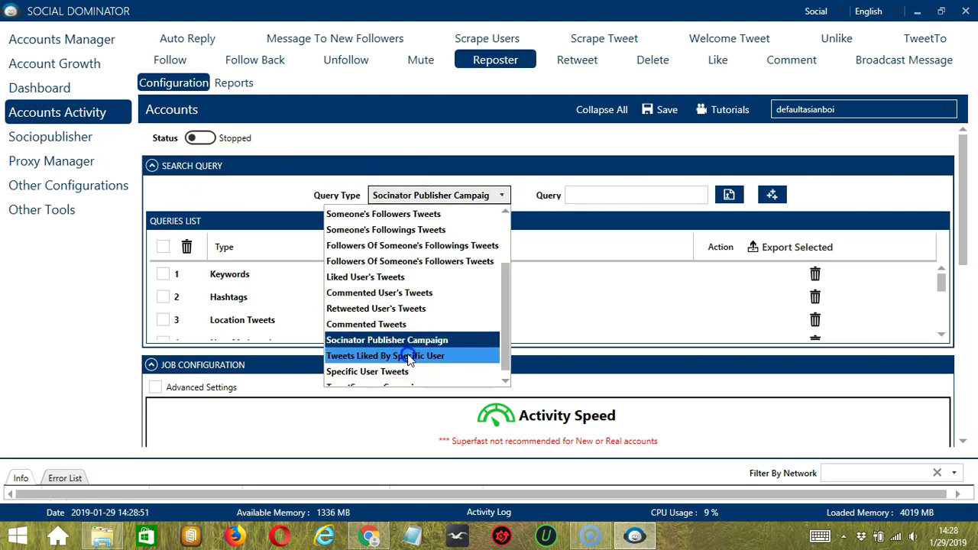
left_click(408, 354)
left_click(604, 192)
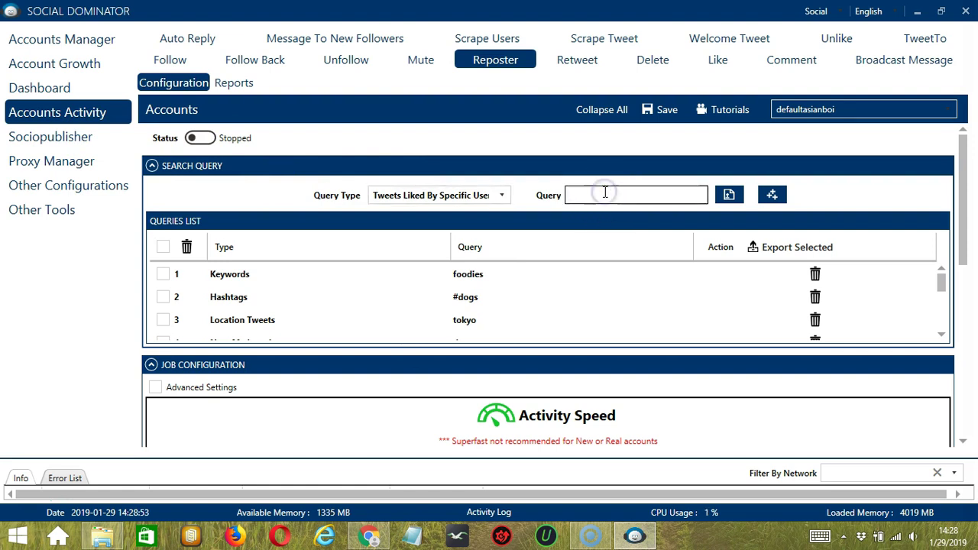
type("elonmusk")
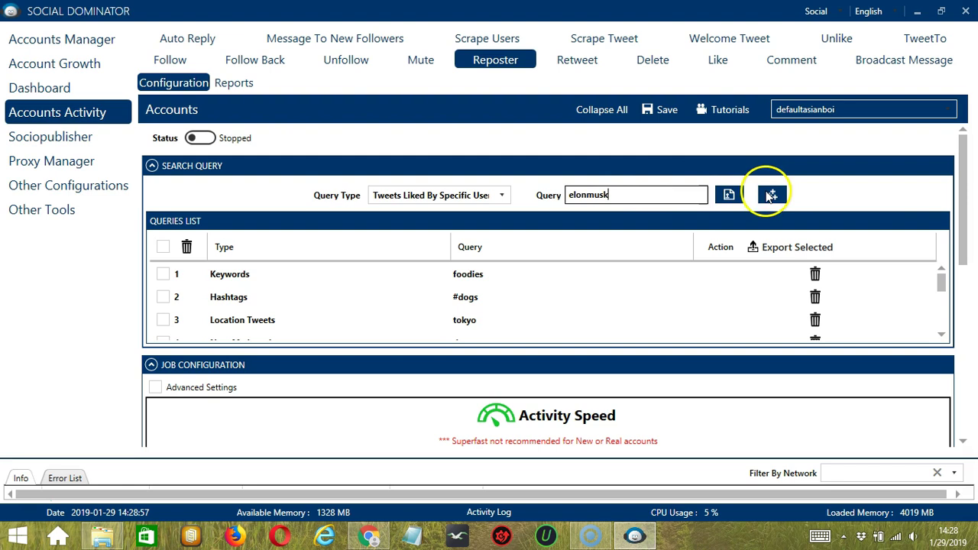
left_click(770, 195)
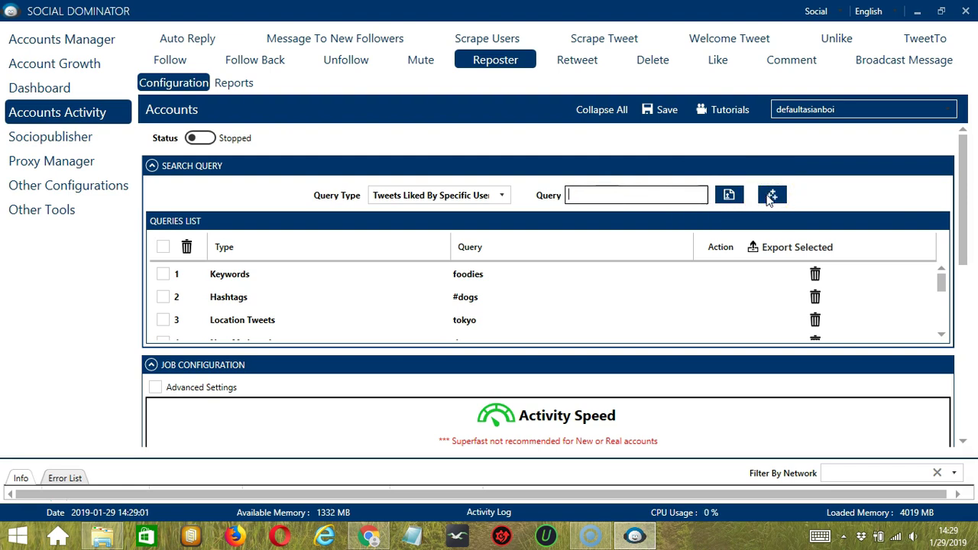
- Add a Specific User Tweets query for elonmusk, then set the type to TweetScraper Campaign
left_click(489, 195)
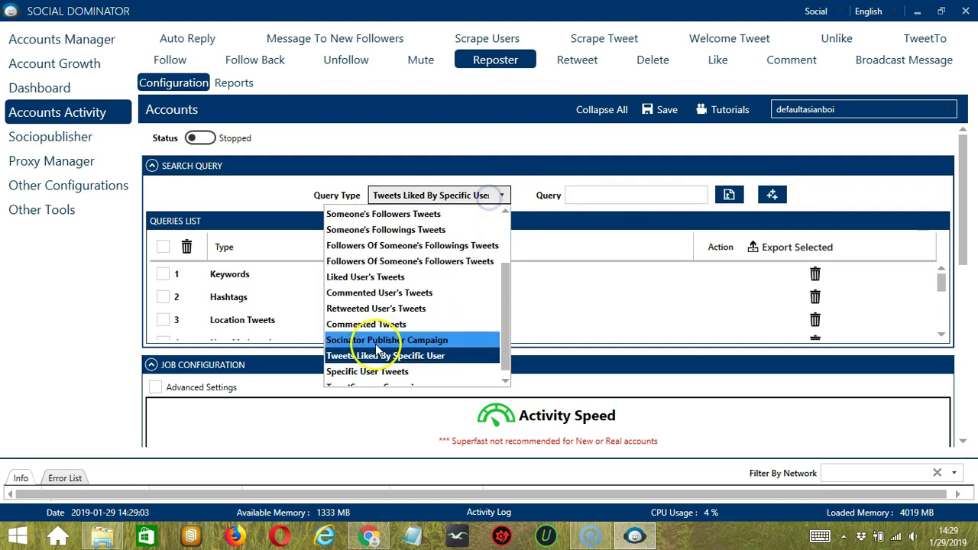
left_click(377, 372)
left_click(609, 196)
type("elonmusk")
left_click(770, 197)
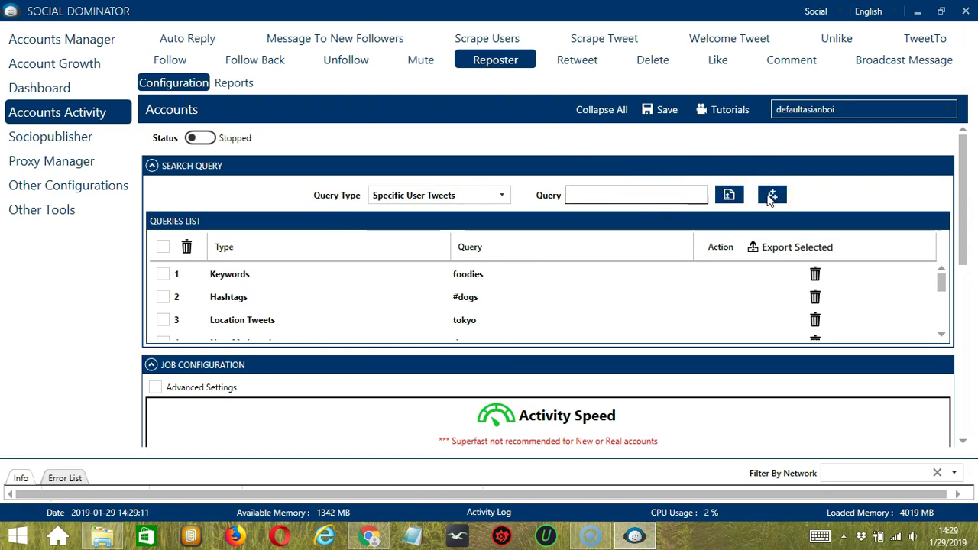
left_click(412, 195)
scroll(413, 375, "down", 1)
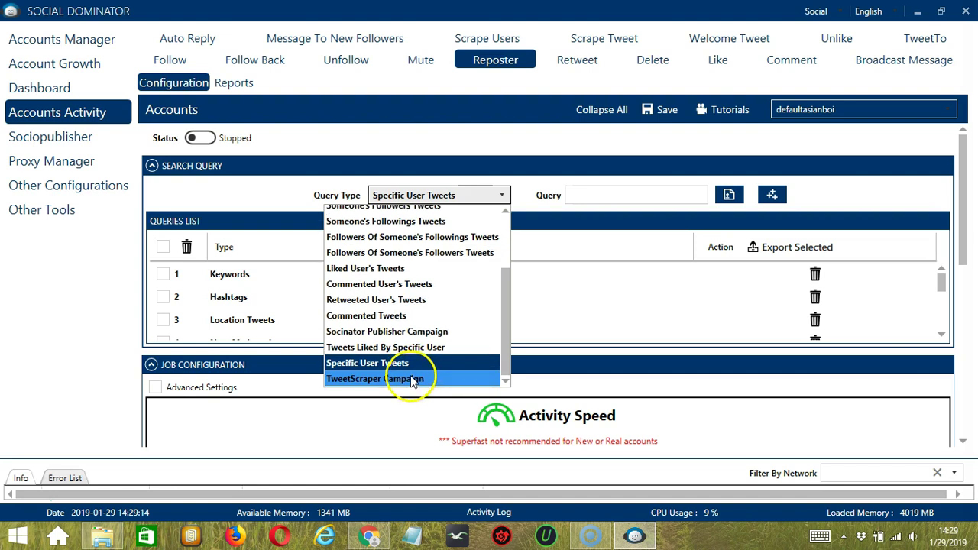
left_click(412, 380)
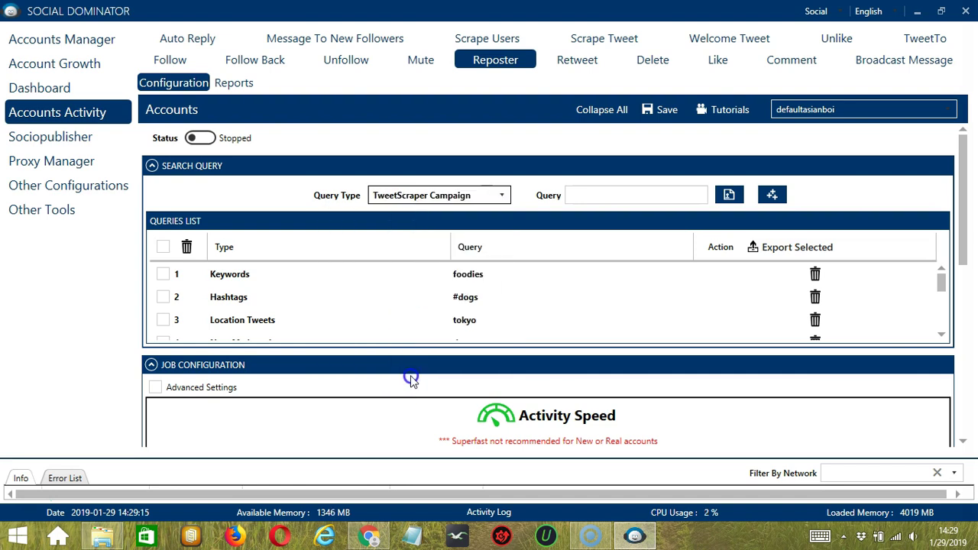
- Delete row 1, the Keywords 'foodies' query, from the queries list
left_click(533, 203)
left_click(635, 273)
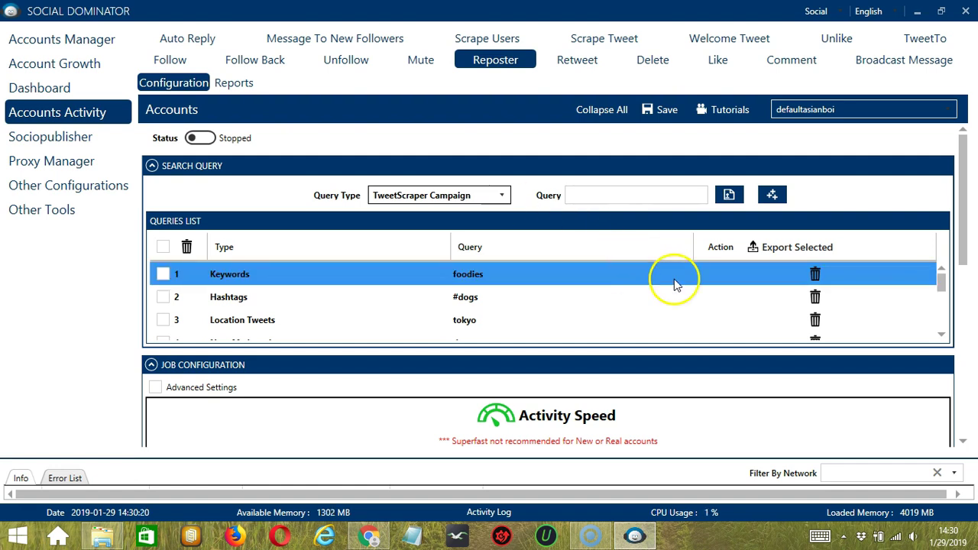
left_click(815, 275)
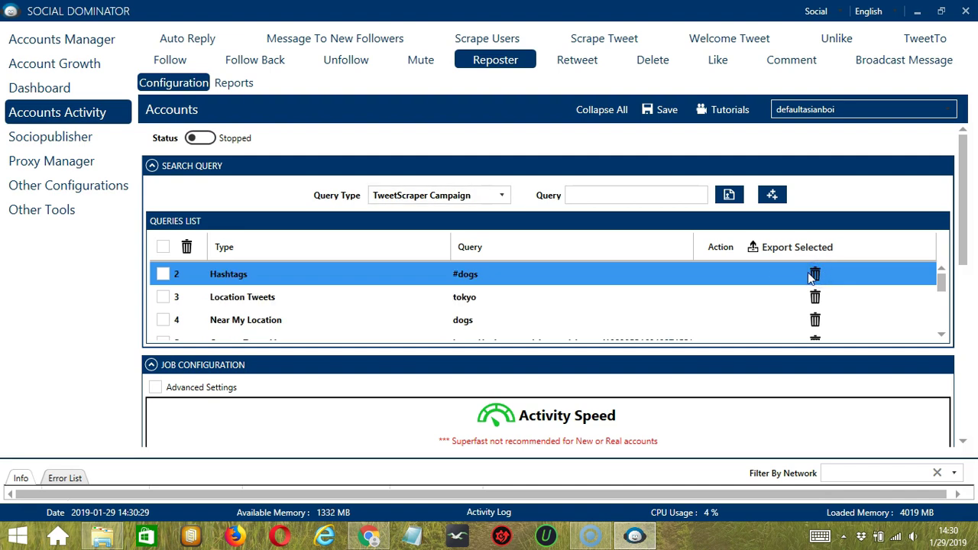
scroll(720, 387, "down", 5)
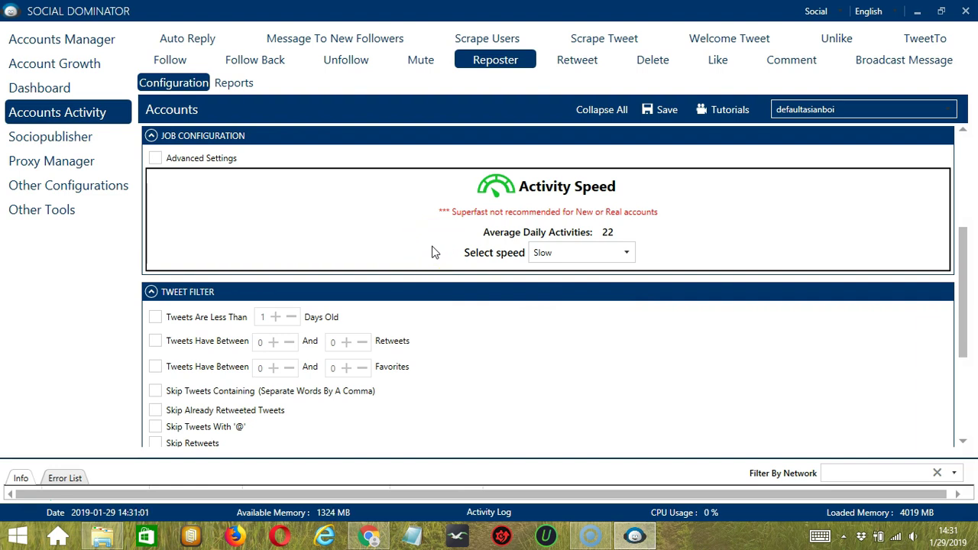
- Raise the Reposter activity speed through Medium and Fast to Superfast
left_click(595, 246)
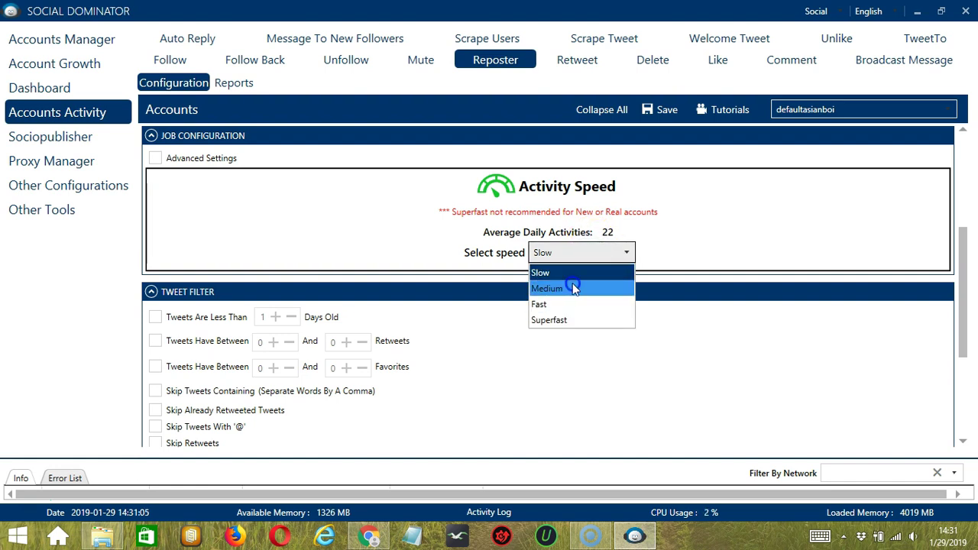
left_click(575, 289)
left_click(599, 253)
left_click(574, 304)
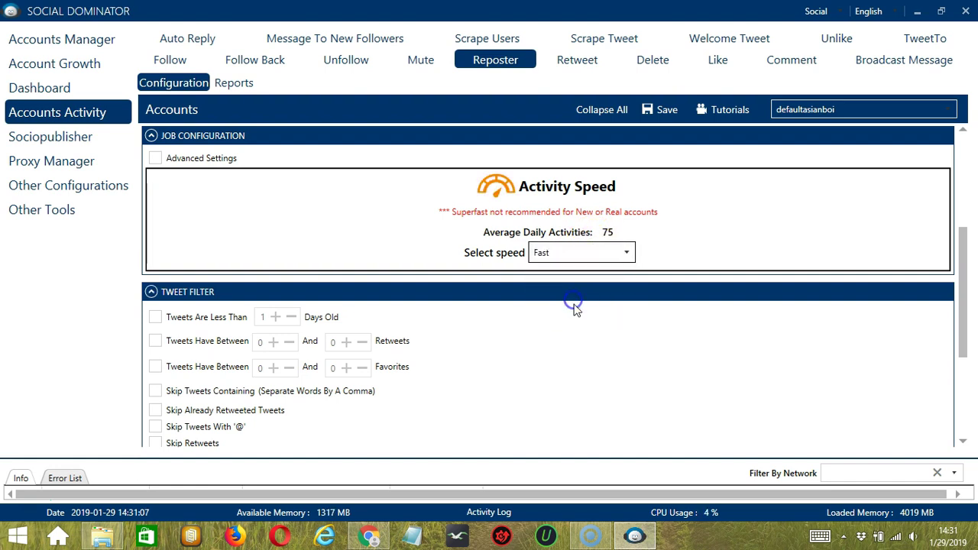
left_click(606, 253)
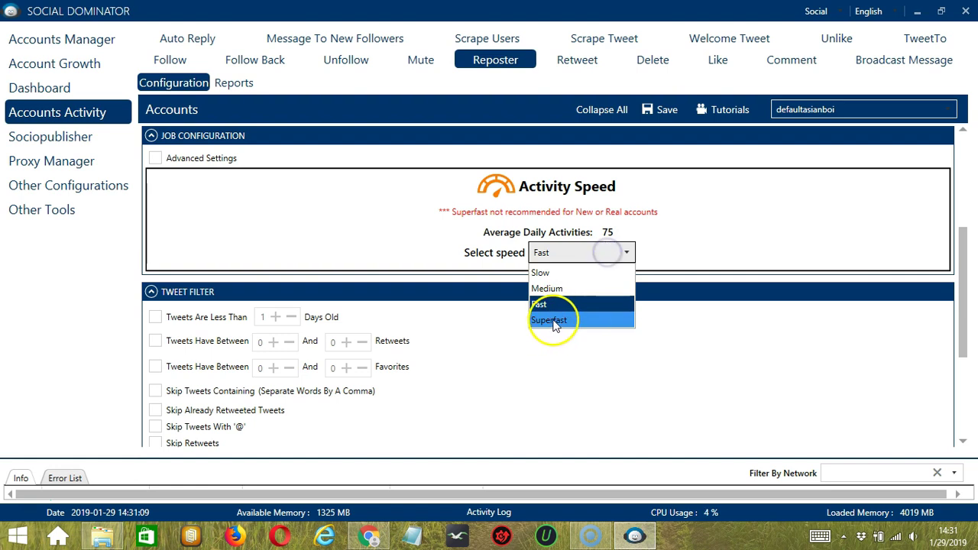
left_click(551, 322)
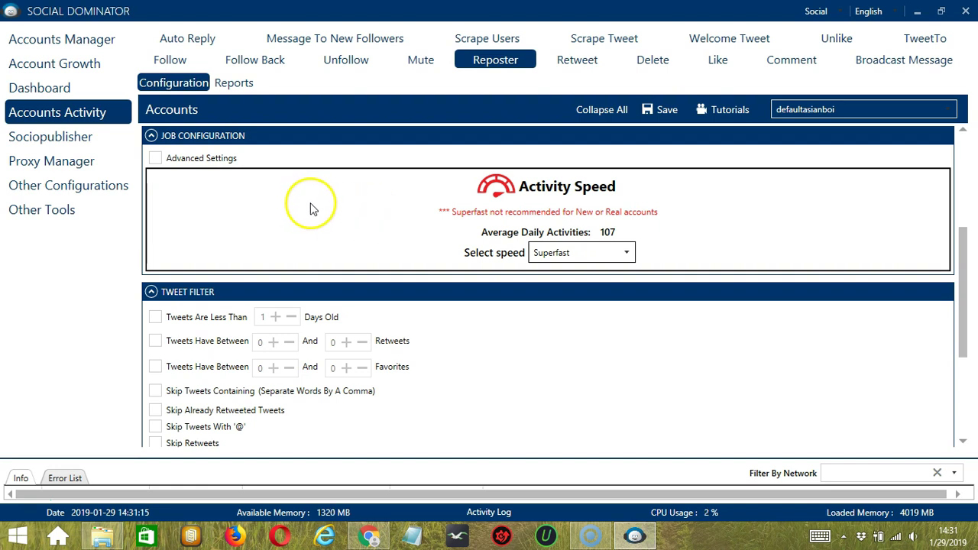
- Enable Advanced Settings and Increase Each Day With, giving 95–120 reposts per day
left_click(155, 159)
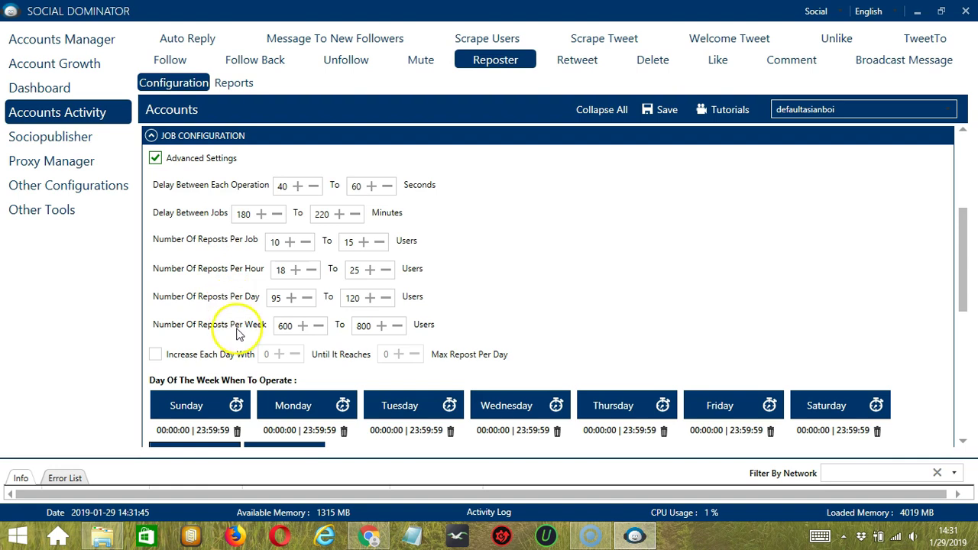
left_click(157, 356)
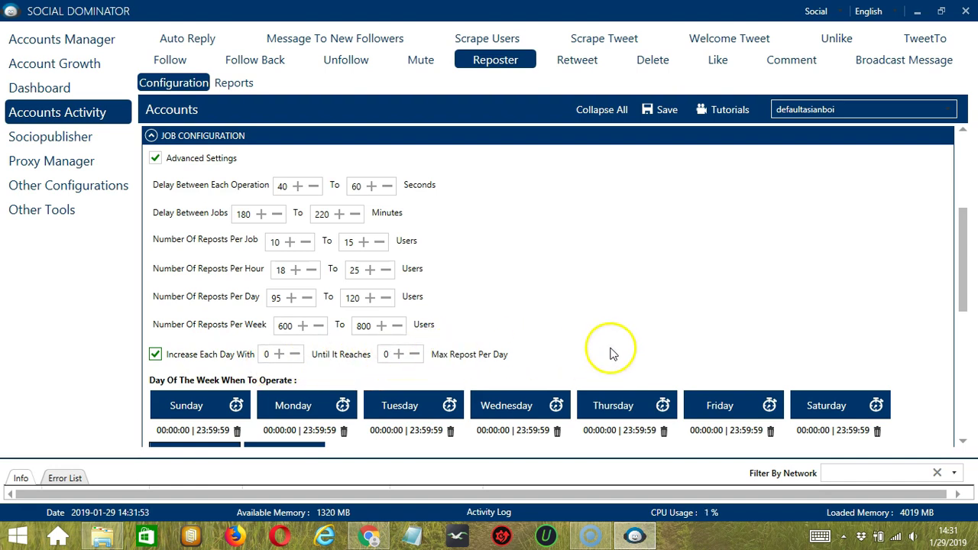
scroll(961, 444, "down", 3)
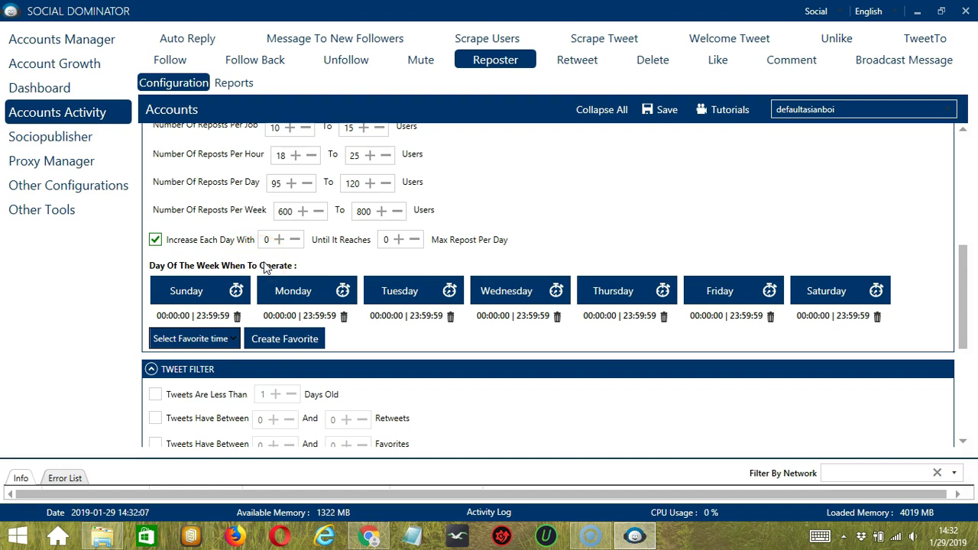
- Replace Monday's time range with a first interval from 00:00:00 to 01:59:59
left_click(327, 280)
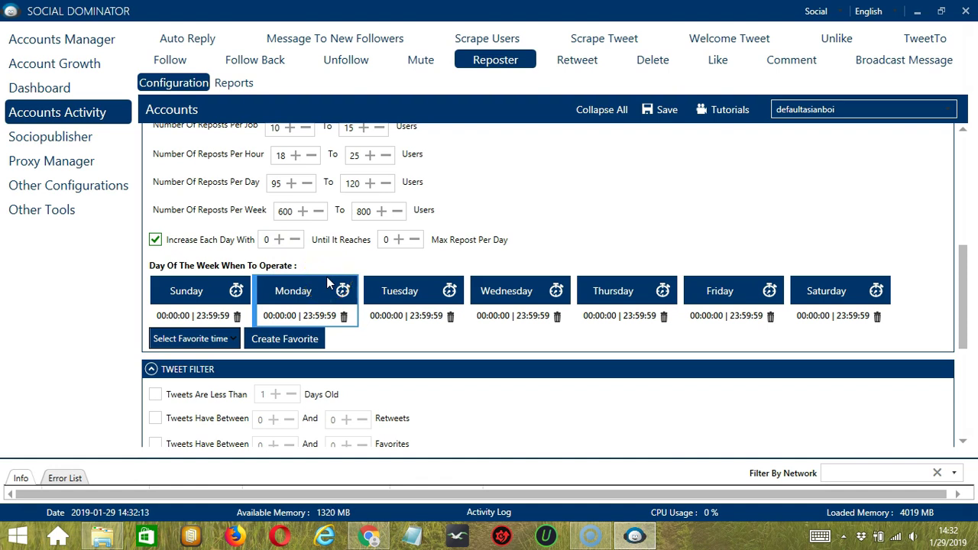
left_click(343, 317)
left_click(295, 302)
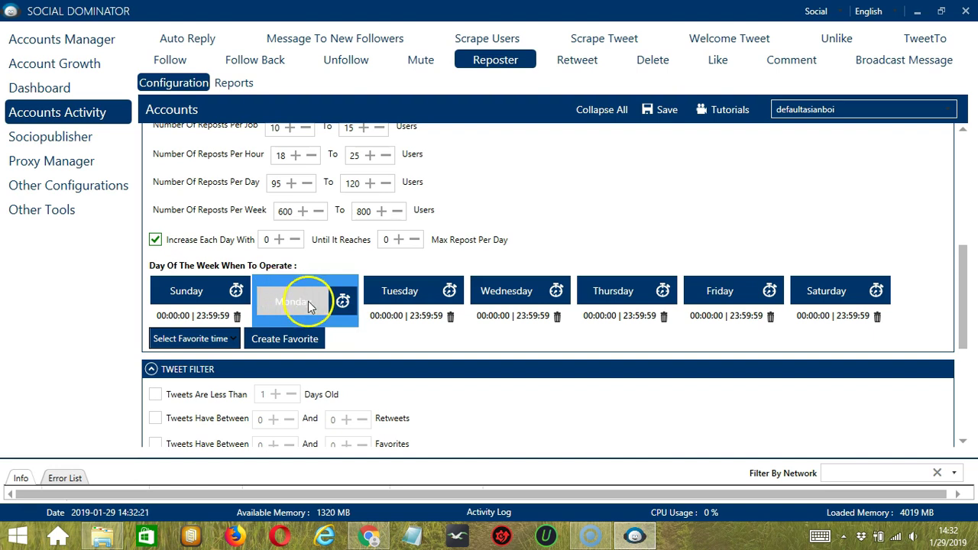
left_click(291, 301)
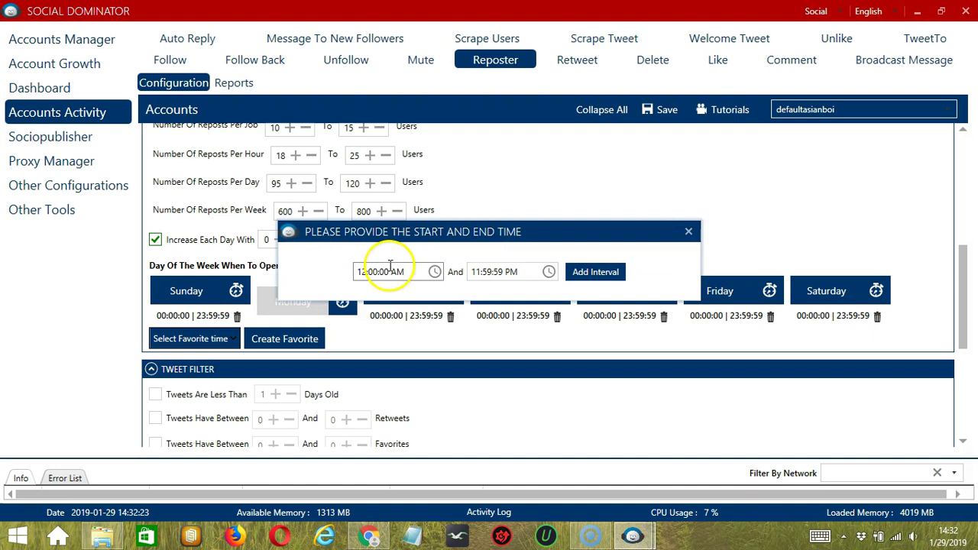
left_click(475, 272)
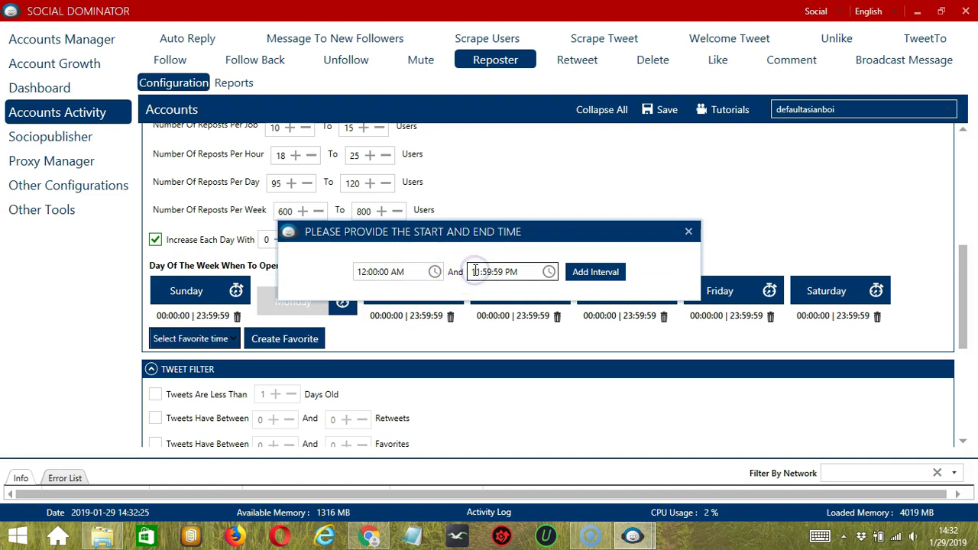
key("BackSpace")
left_click(507, 273)
key("BackSpace")
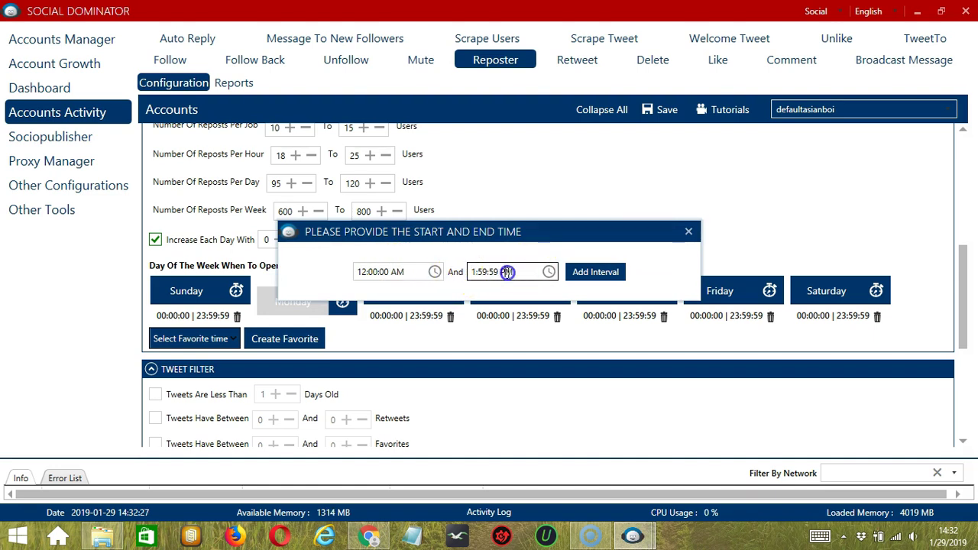
left_click(592, 272)
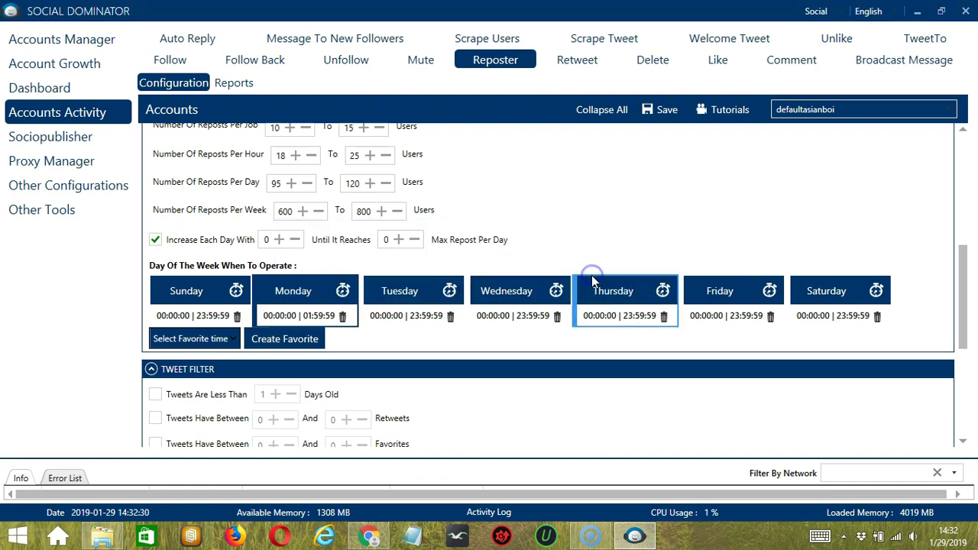
- Add Monday's second interval from 02:00:00 to 23:59:59
left_click(310, 288)
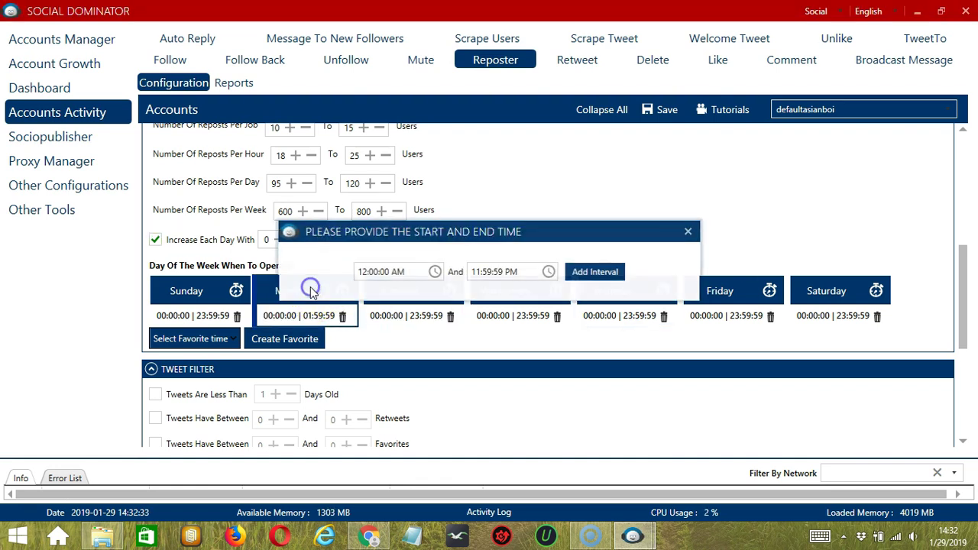
double_click(364, 271)
type("2")
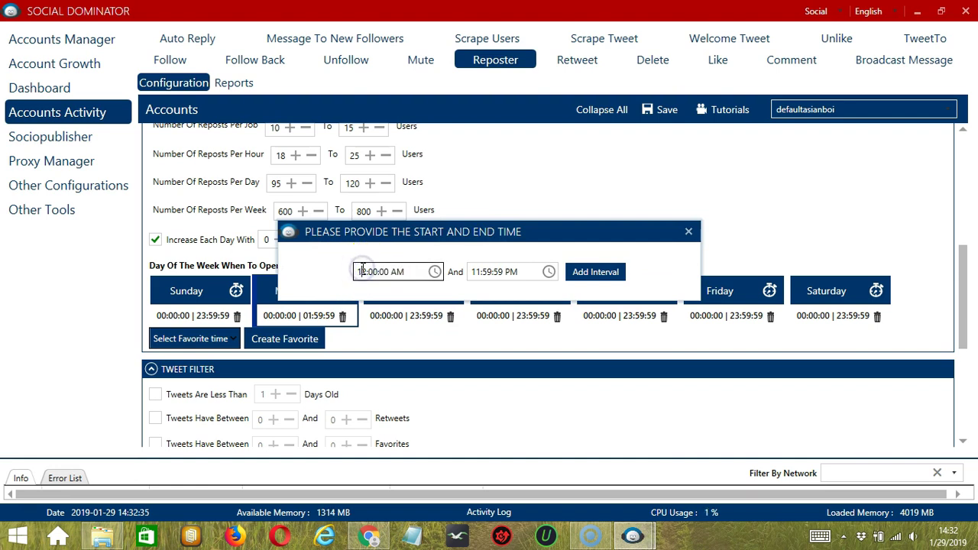
left_click(591, 270)
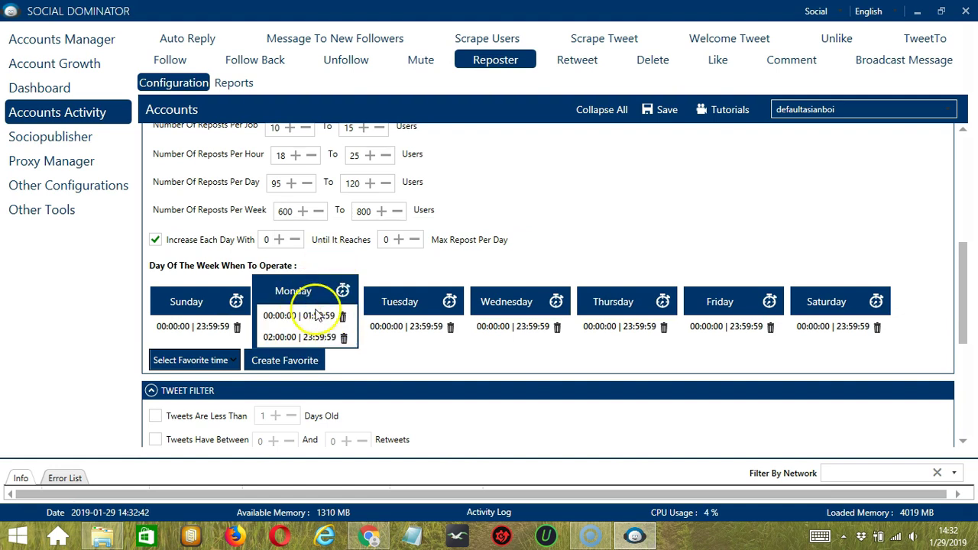
left_click(301, 368)
- Save the schedule as the favorite time 'Twitter Reposter' and select it from the favorites list
type("Twitter Reposter")
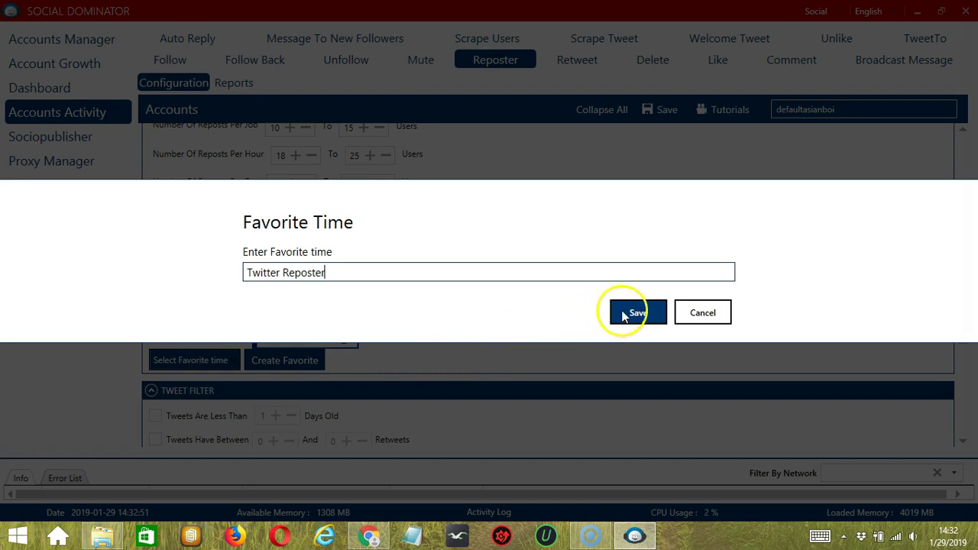
left_click(625, 311)
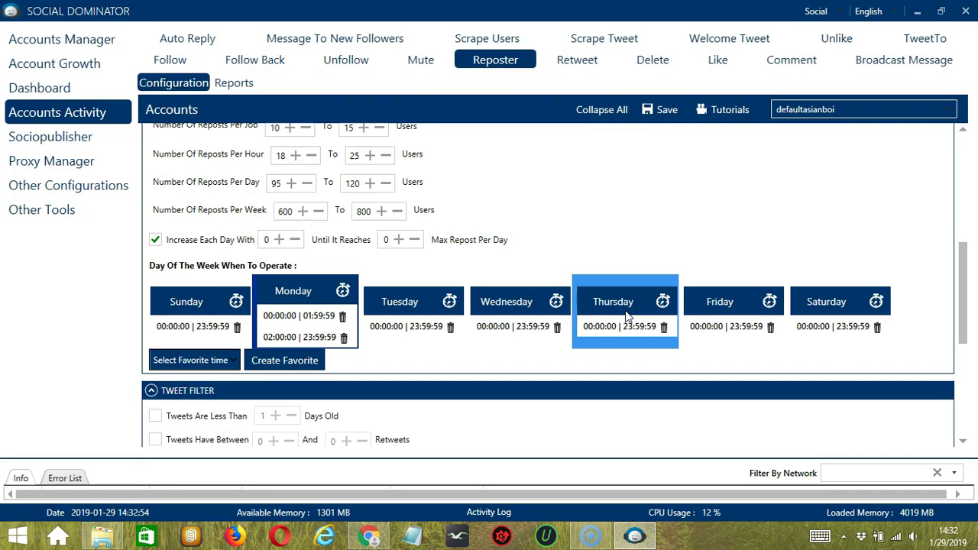
left_click(229, 360)
scroll(136, 299, "down", 8)
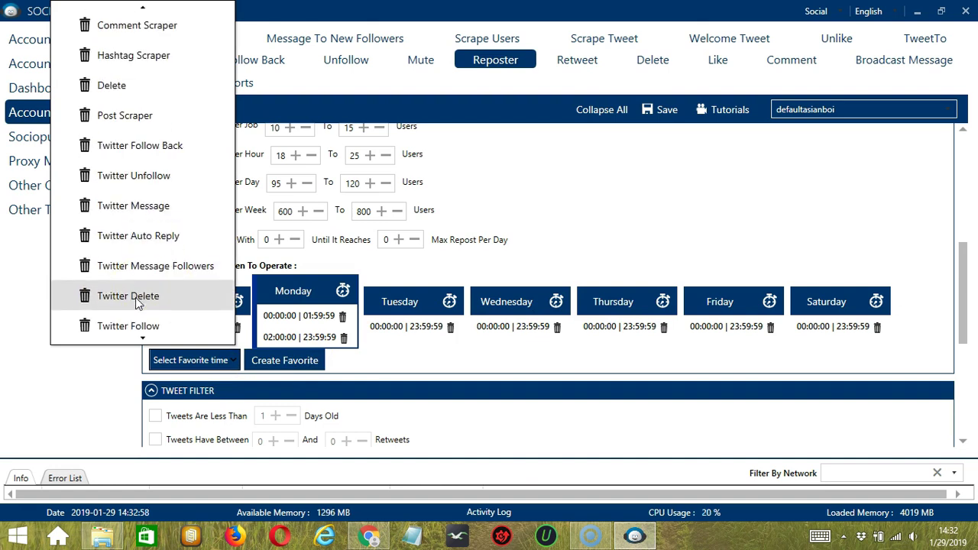
left_click(134, 328)
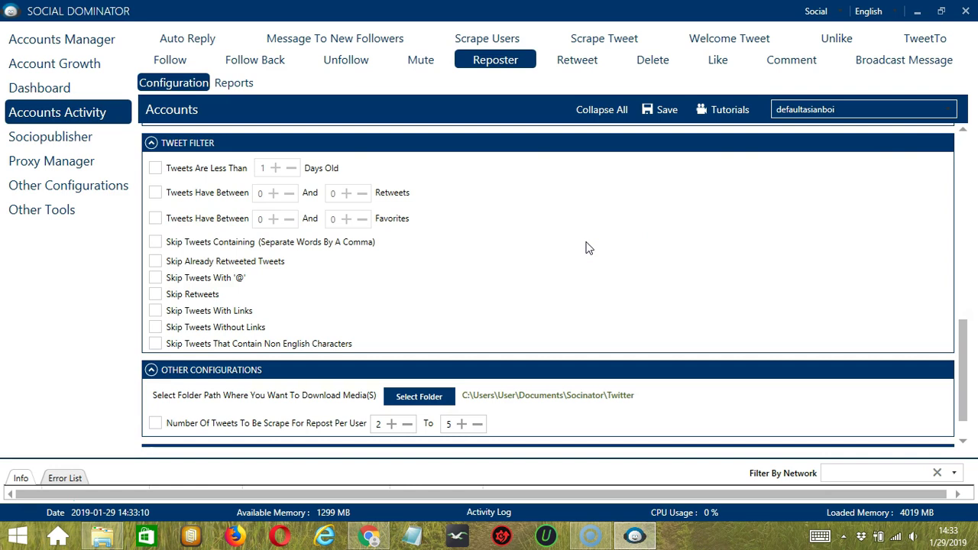
- Repost only tweets under 2 days old and enable Skip Tweets Containing with an emptied word list
left_click(567, 252)
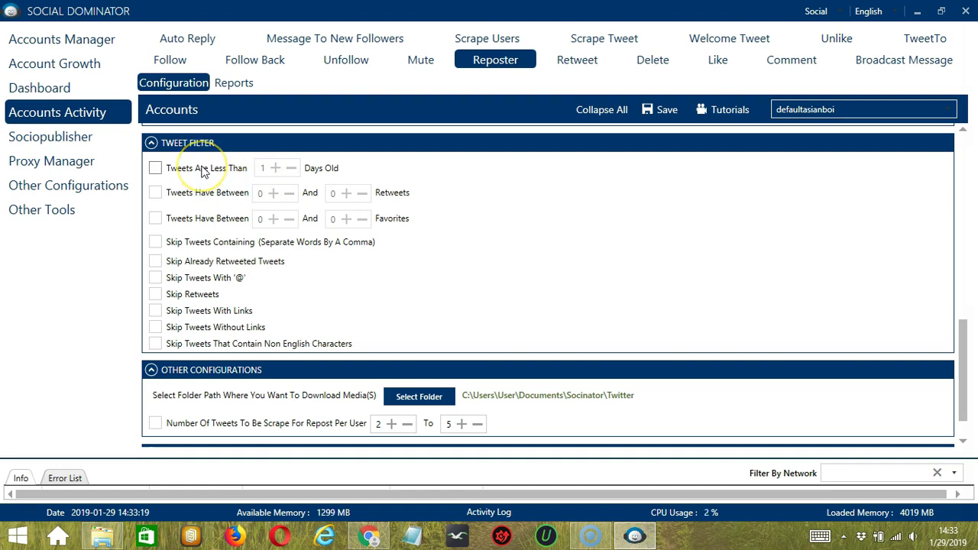
left_click(156, 168)
left_click(276, 168)
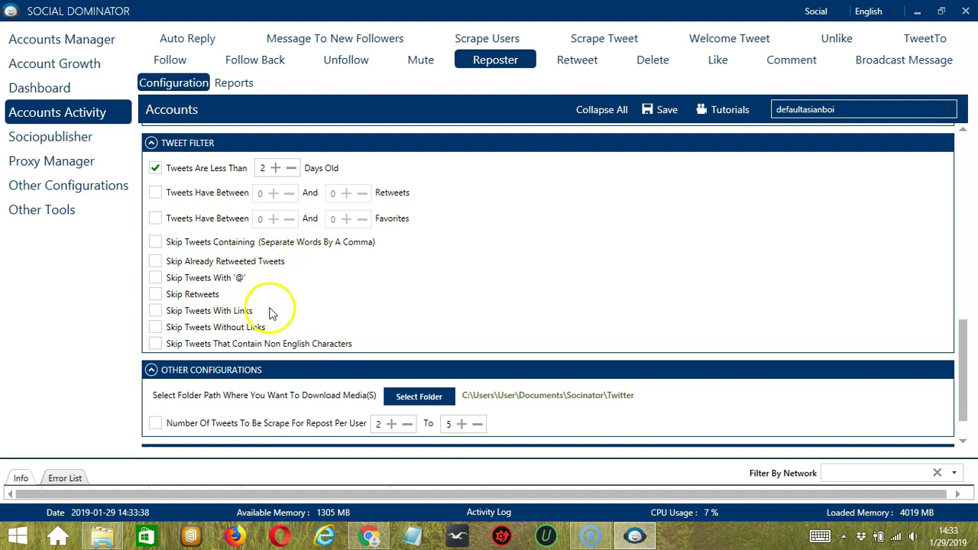
left_click(156, 243)
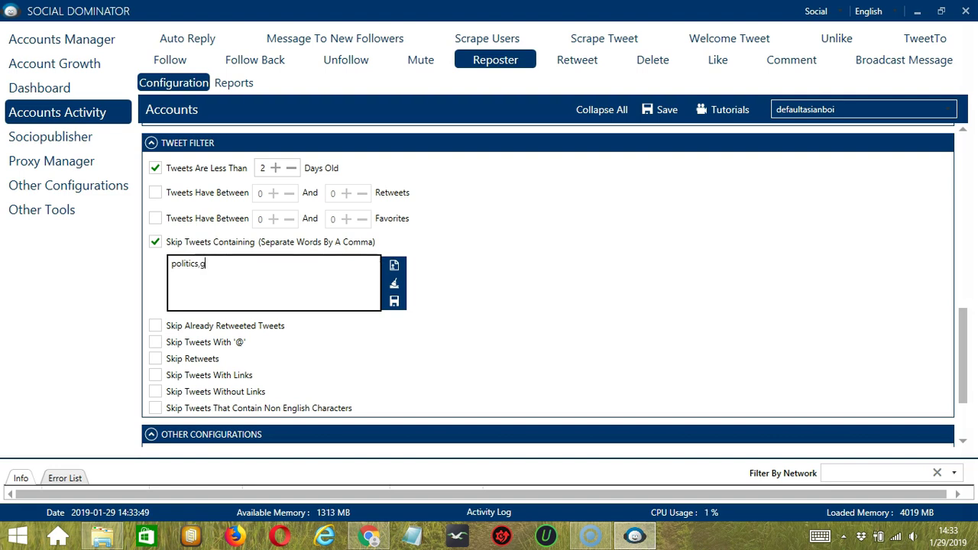
type("nt")
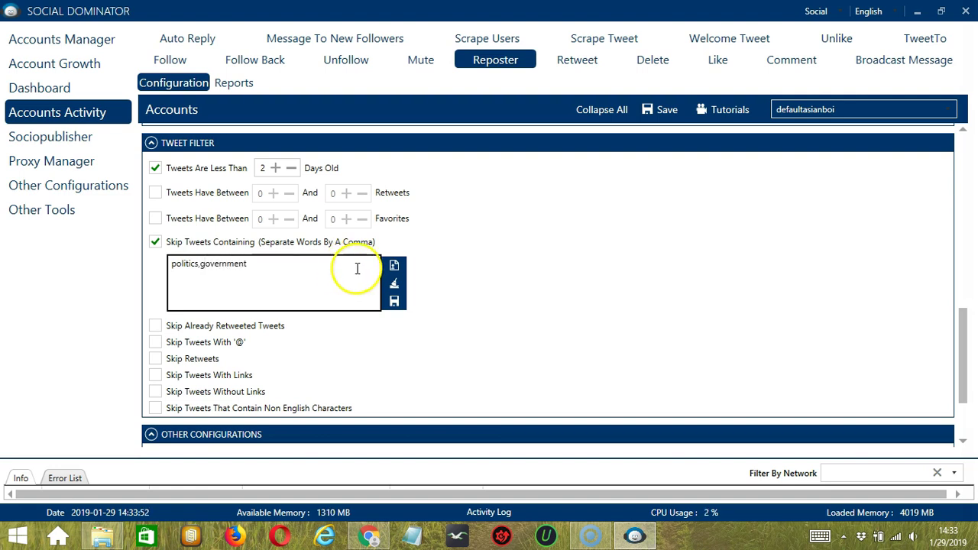
left_click(394, 286)
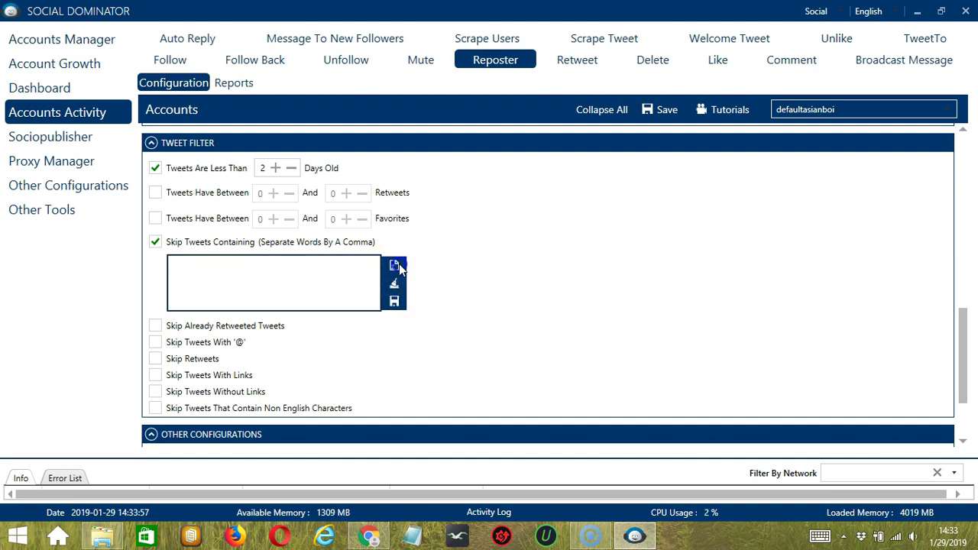
- Import the skip words politics, government from must not contain.txt on the Desktop
left_click(395, 265)
scroll(649, 359, "down", 6)
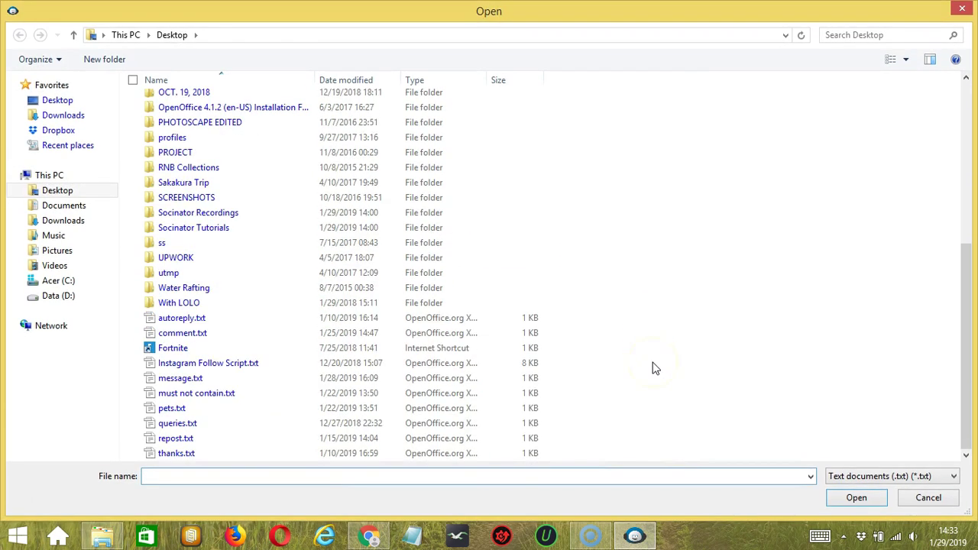
left_click(220, 395)
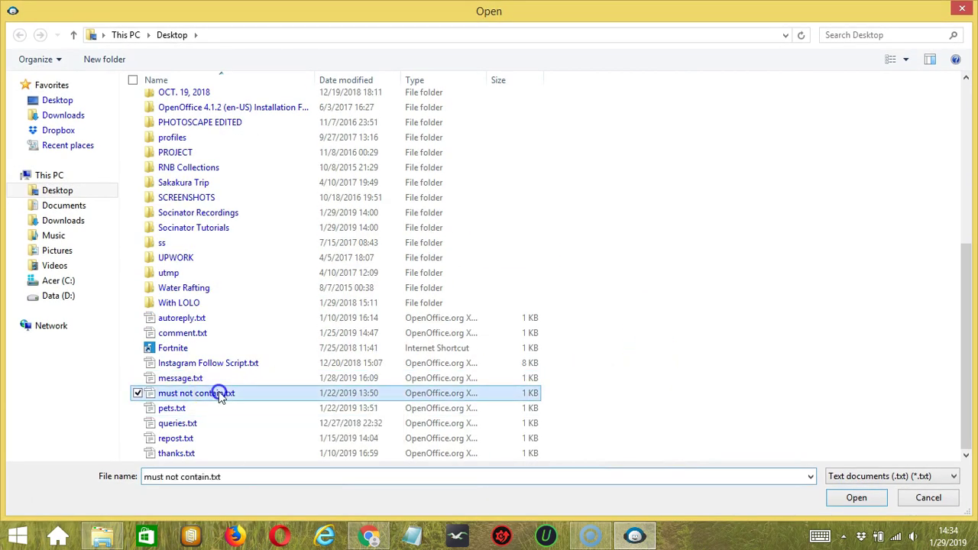
left_click(840, 500)
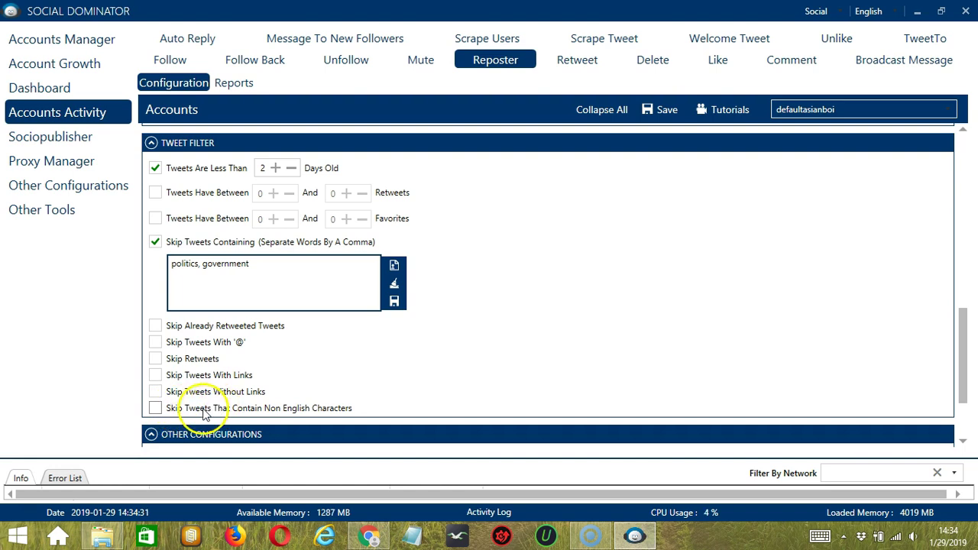
- Enable Skip Tweets That Contain Non English Characters
left_click(155, 410)
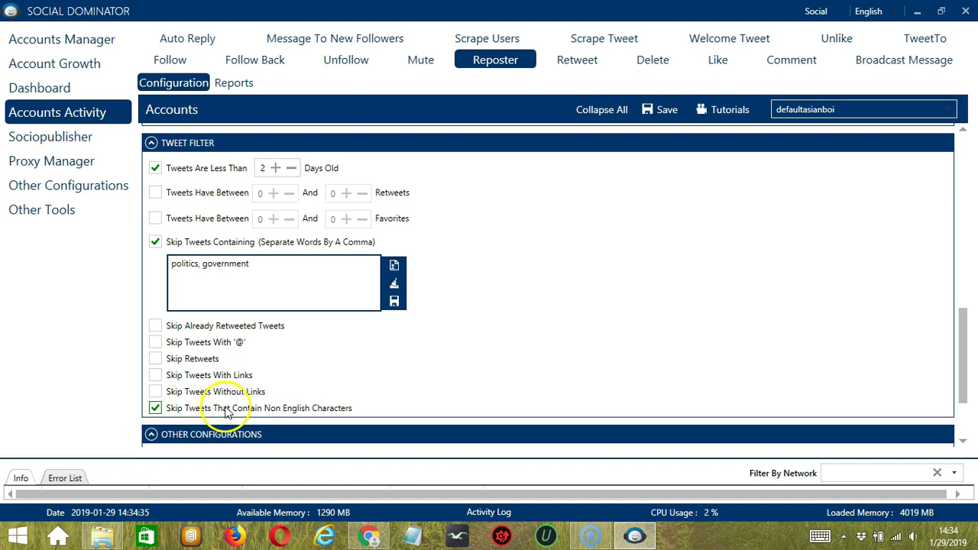
scroll(349, 305, "down", 3)
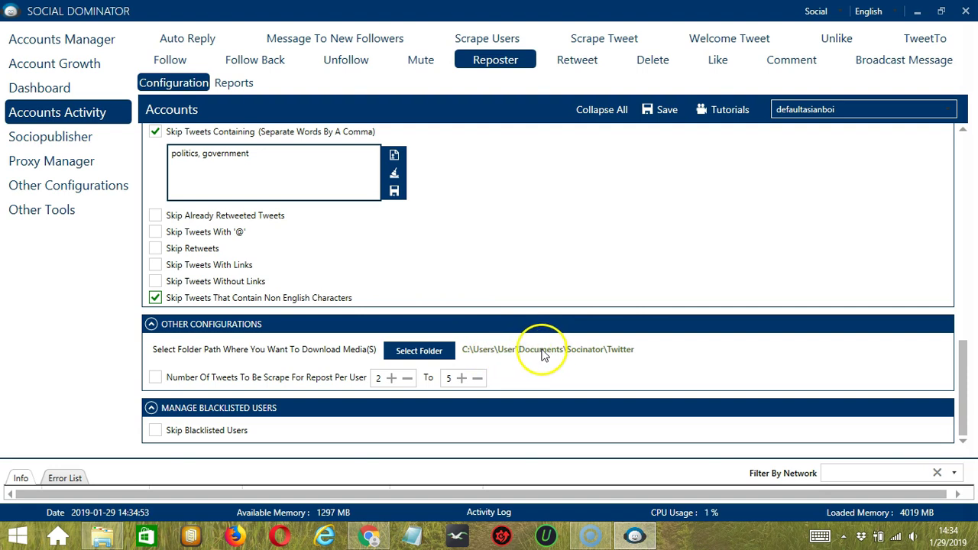
- Set the media folder to C:\Users\User\Documents, scrape 2–5 tweets per user, and skip blacklisted users
left_click(430, 350)
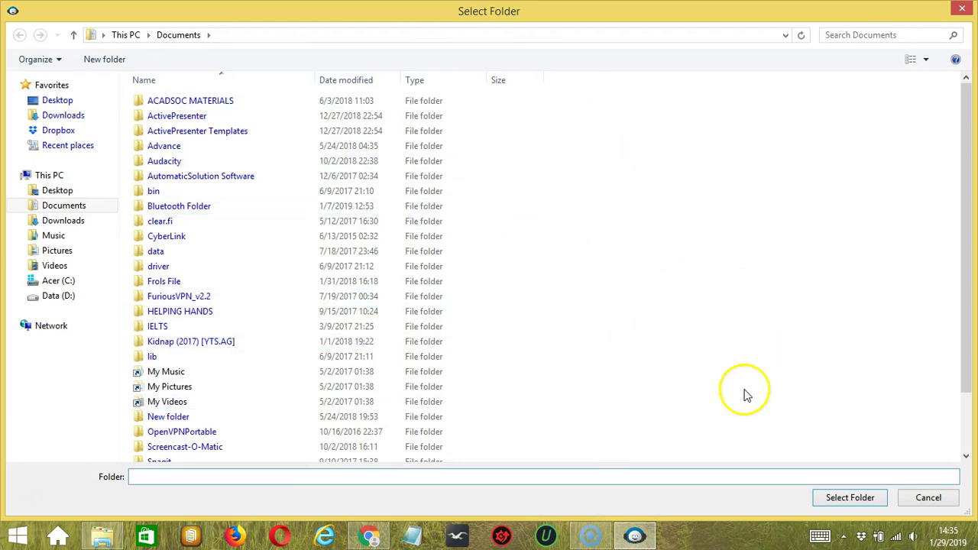
left_click(927, 498)
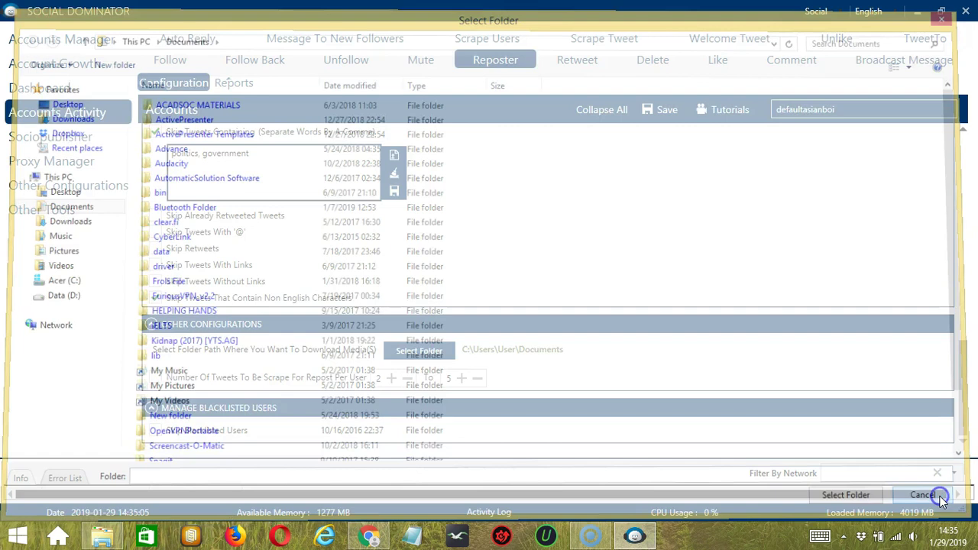
left_click(157, 378)
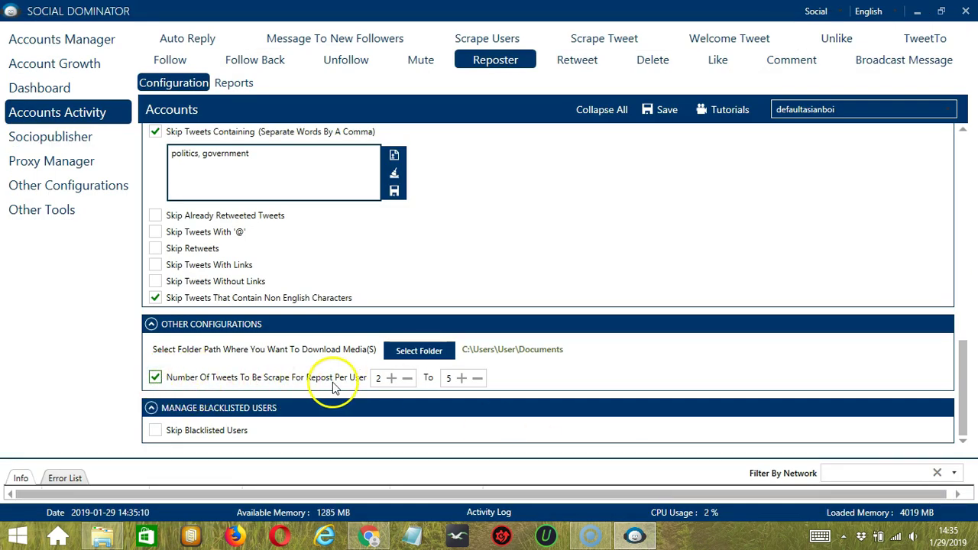
left_click(390, 378)
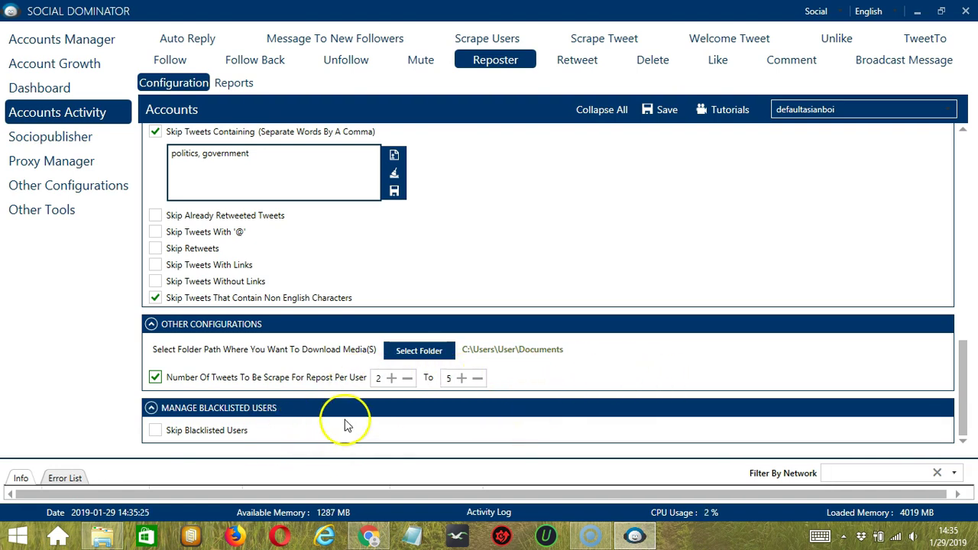
left_click(292, 420)
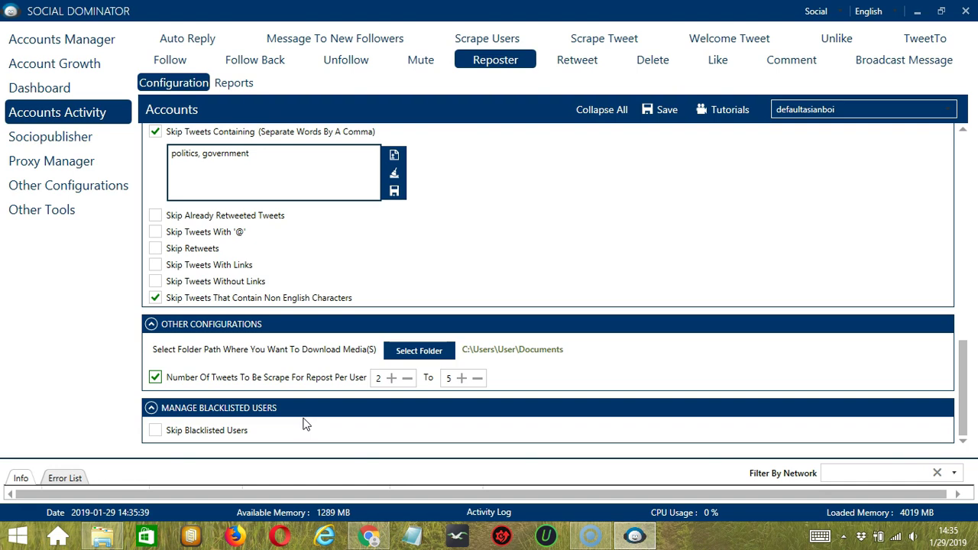
left_click(155, 430)
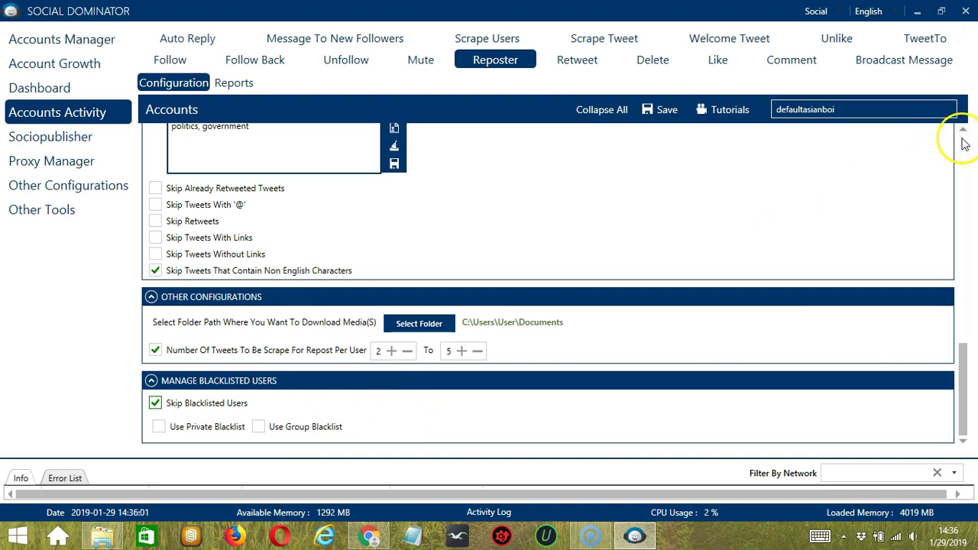
- Save the Reposter configuration and switch its status from Stopped to Active
scroll(964, 141, "up", 10)
left_click(665, 113)
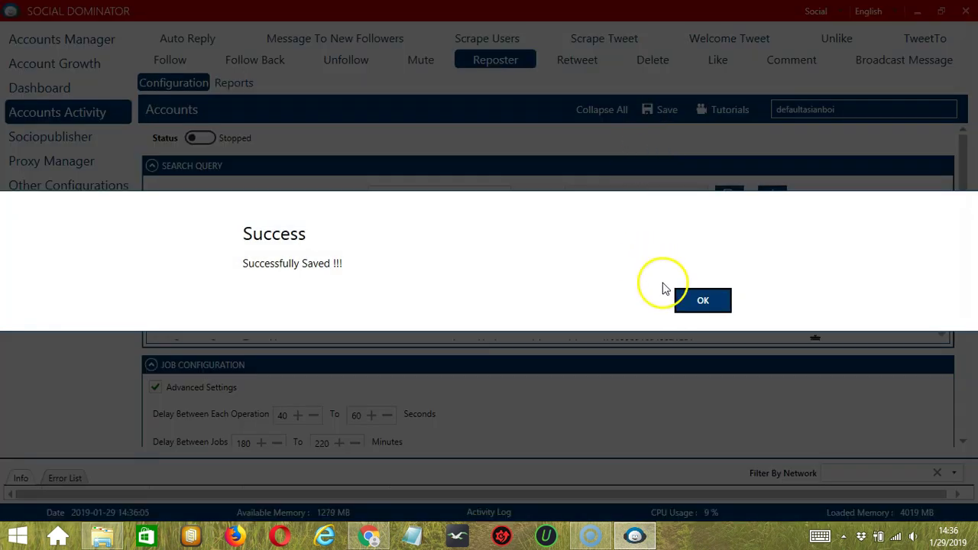
left_click(689, 298)
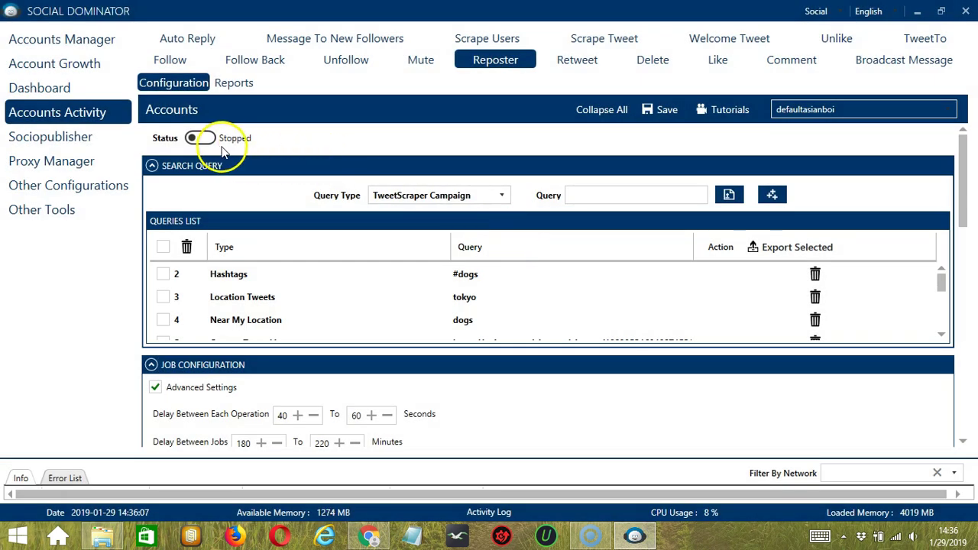
left_click(194, 139)
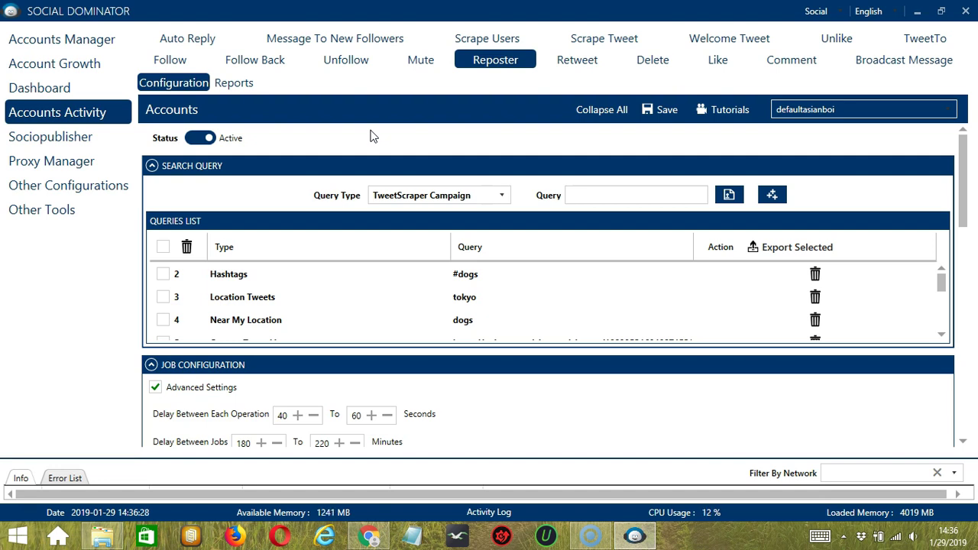
- Switch to the Twitter tool and start a new Reposter campaign under Poster
left_click(838, 14)
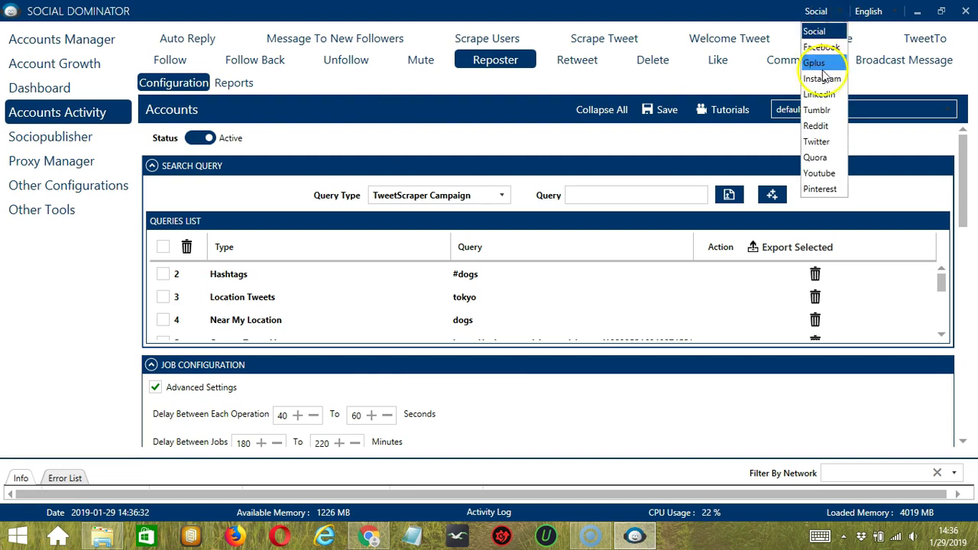
left_click(823, 142)
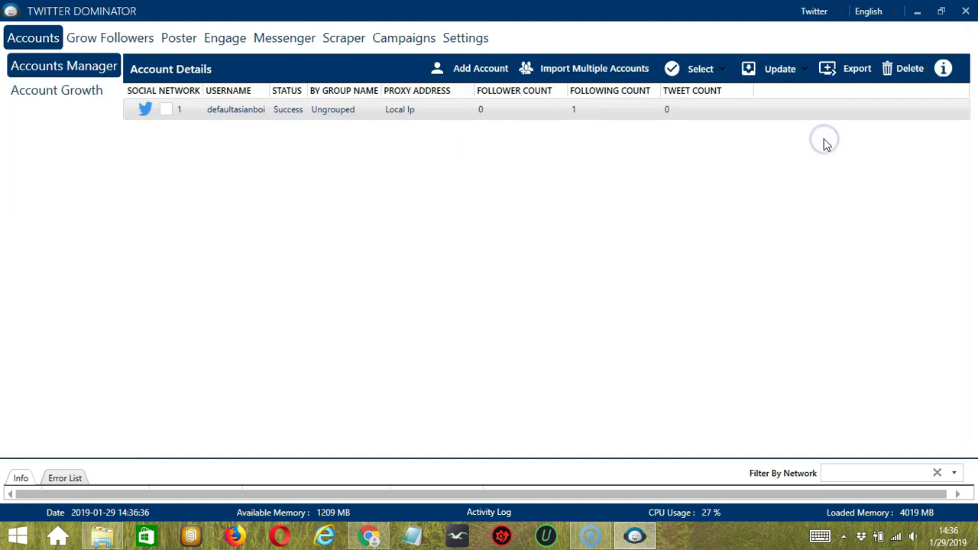
left_click(756, 144)
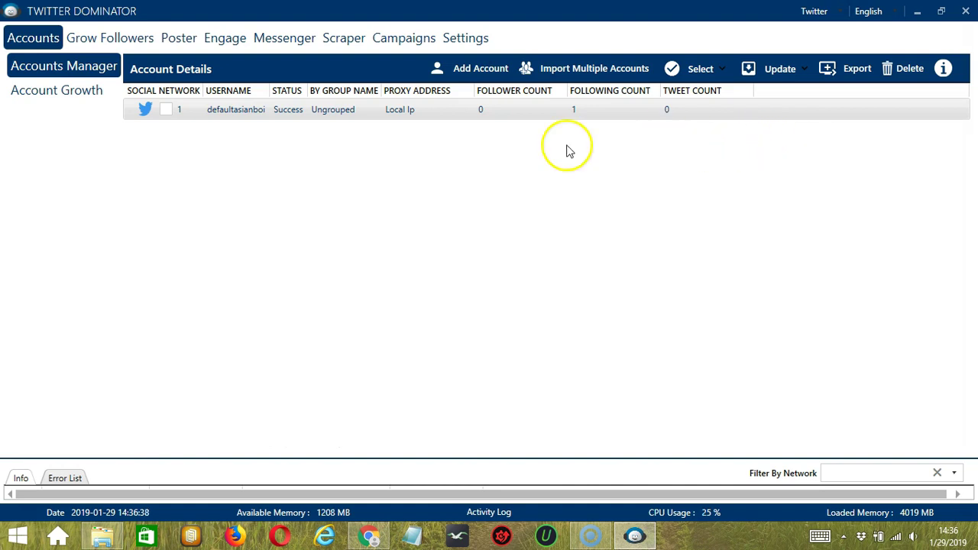
left_click(175, 39)
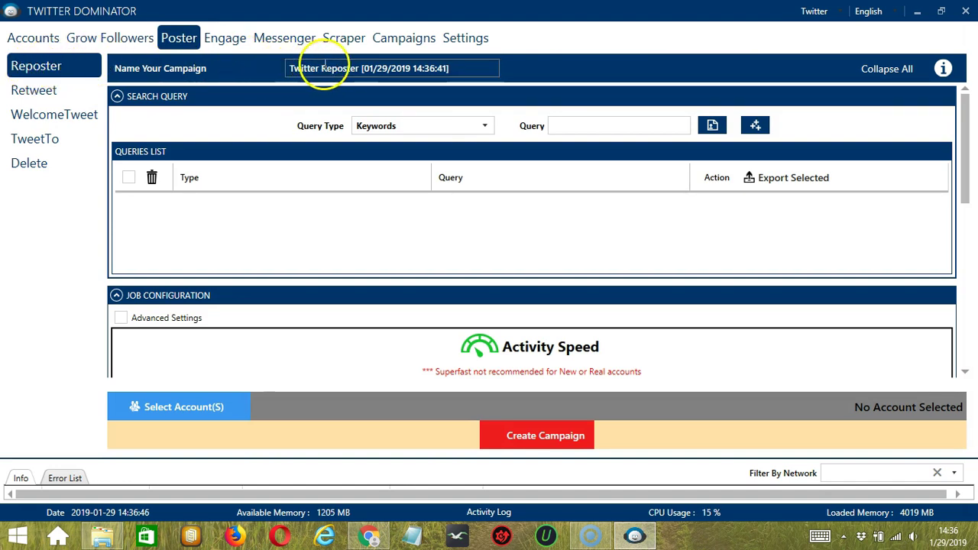
- Add a Hashtags query for #dogs to the campaign's queries list
left_click(434, 130)
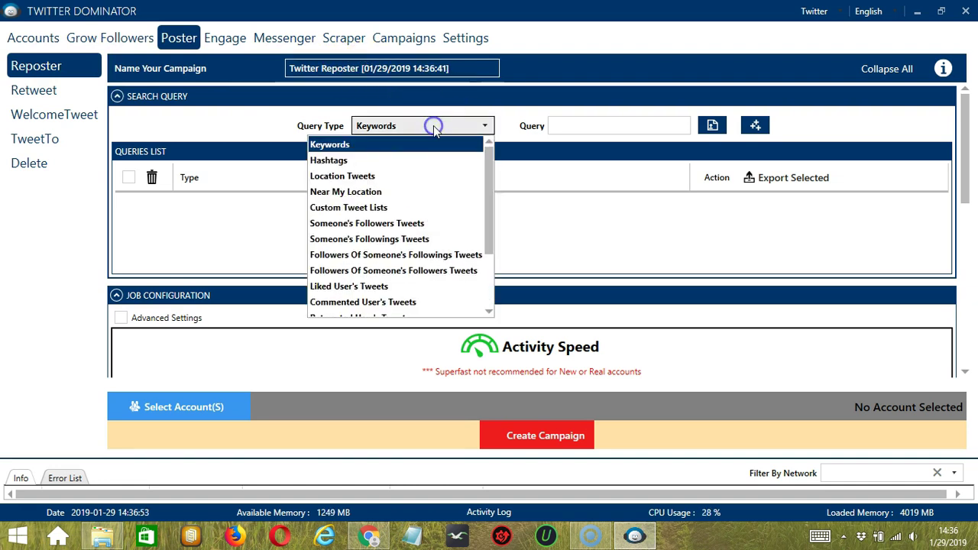
left_click(385, 158)
left_click(599, 126)
type("#dogs")
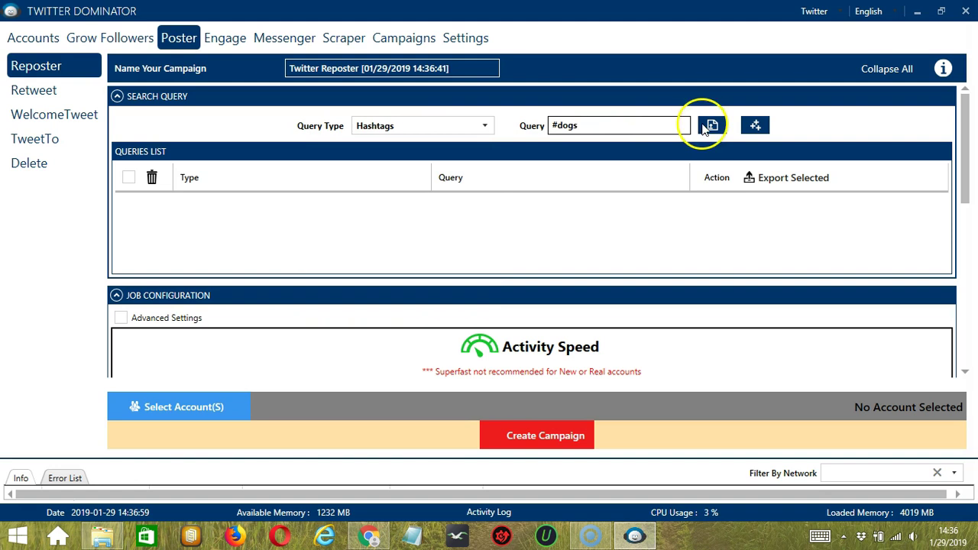
left_click(755, 125)
scroll(964, 372, "down", 3)
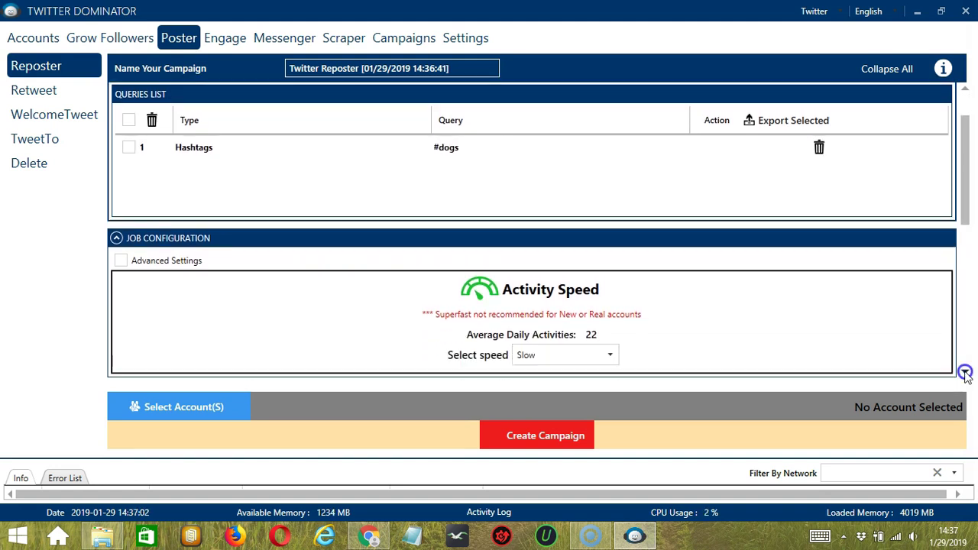
left_click(965, 373)
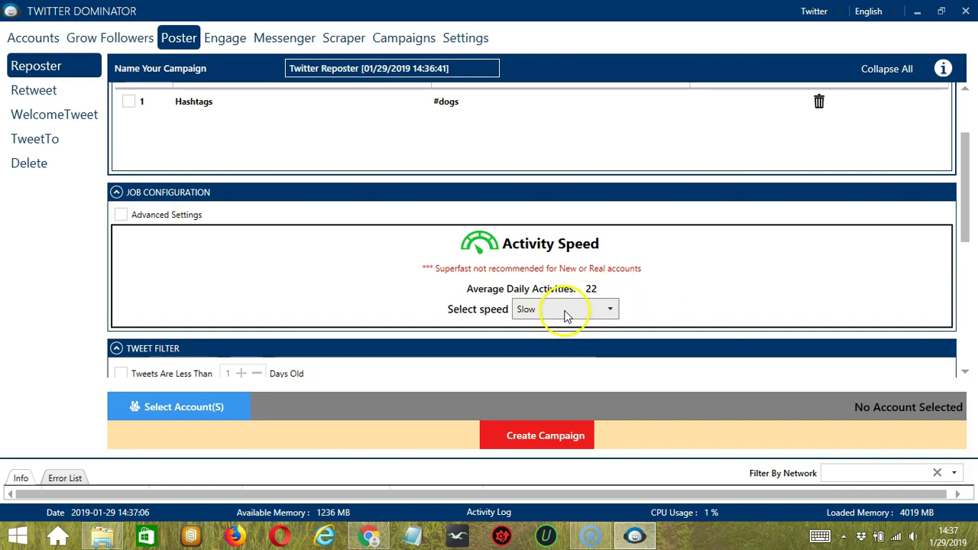
- Skip tweets that are retweets, contain @ mentions, contain links, or have non-English characters
scroll(954, 375, "down", 5)
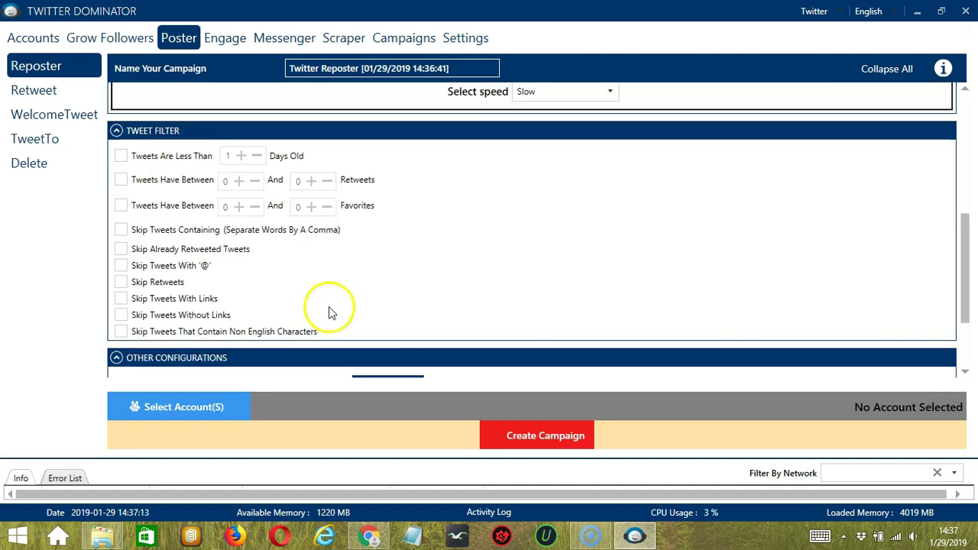
left_click(121, 249)
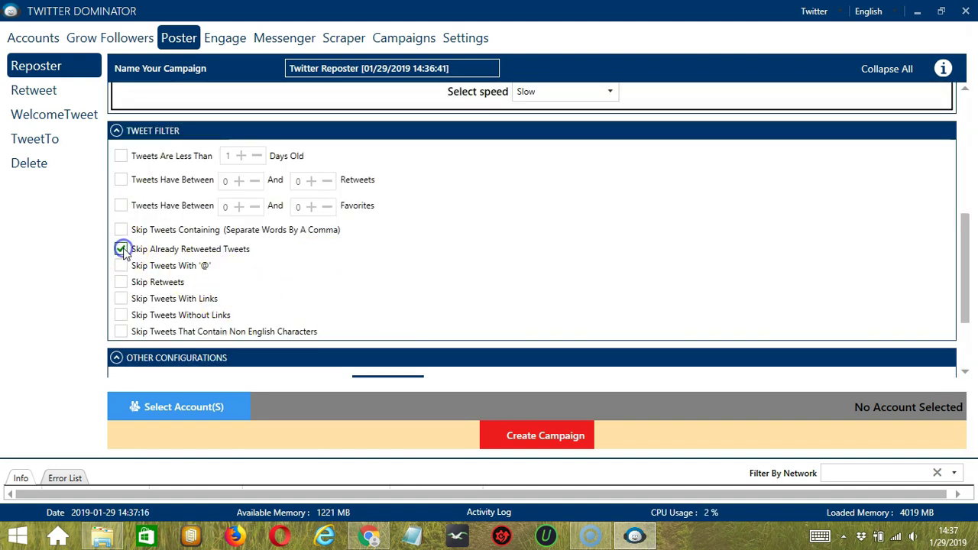
left_click(121, 266)
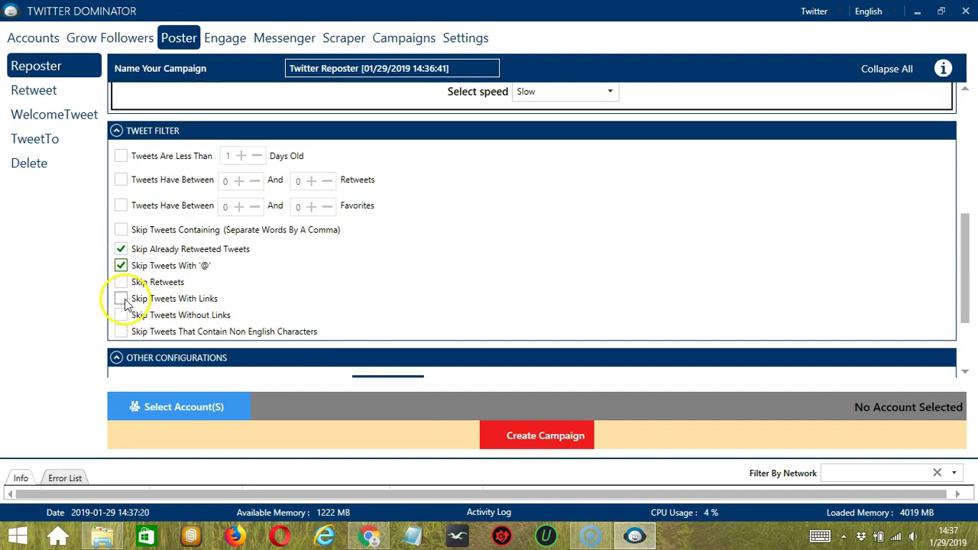
left_click(120, 299)
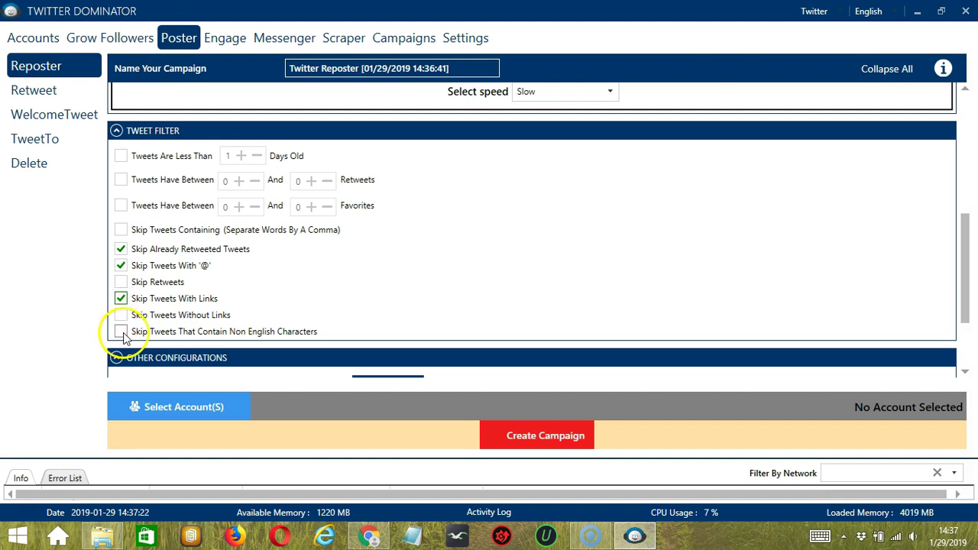
left_click(120, 331)
- Limit scraping to 5 tweets per user and skip blacklisted users
scroll(336, 281, "down", 3)
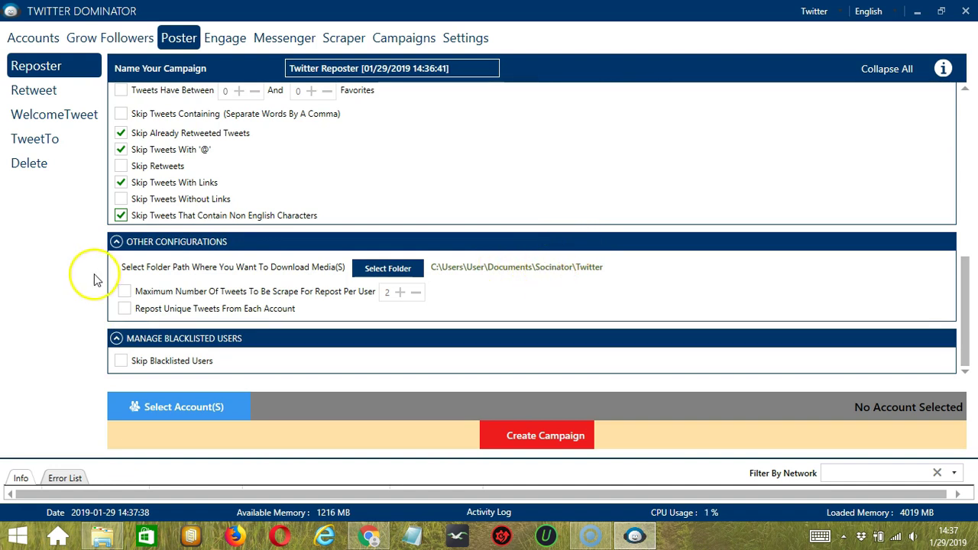
left_click(125, 293)
left_click(400, 293)
left_click(400, 292)
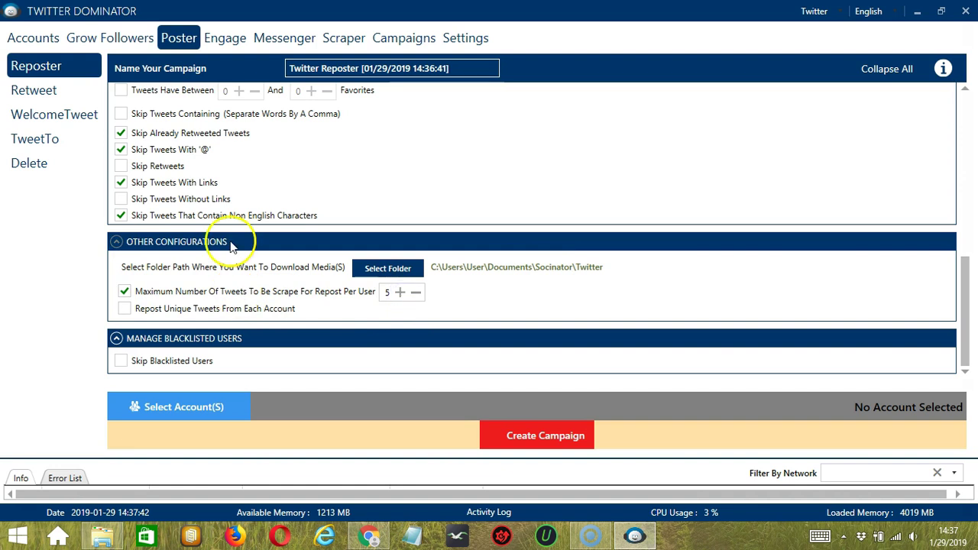
left_click(121, 362)
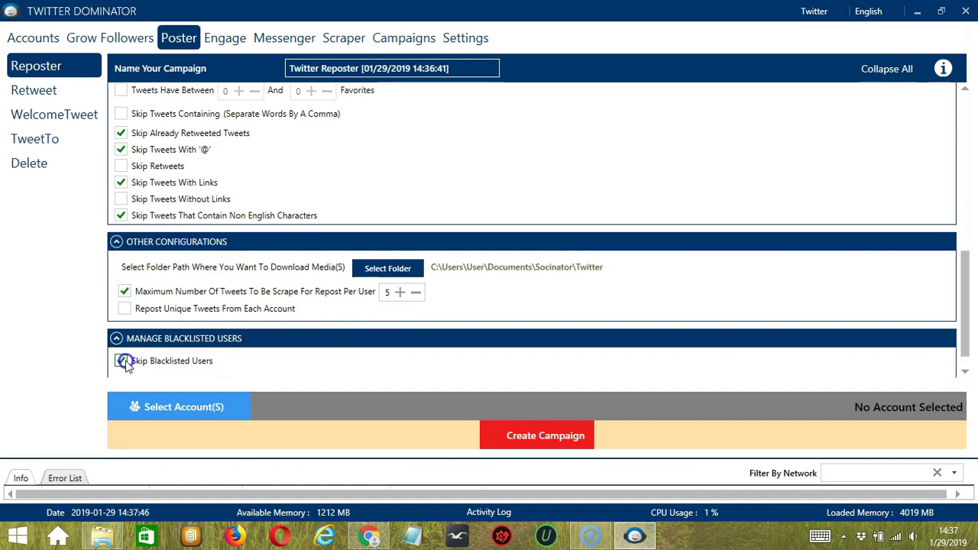
- Assign the single account, create the Reposter campaign, and confirm the account override warning
left_click(239, 407)
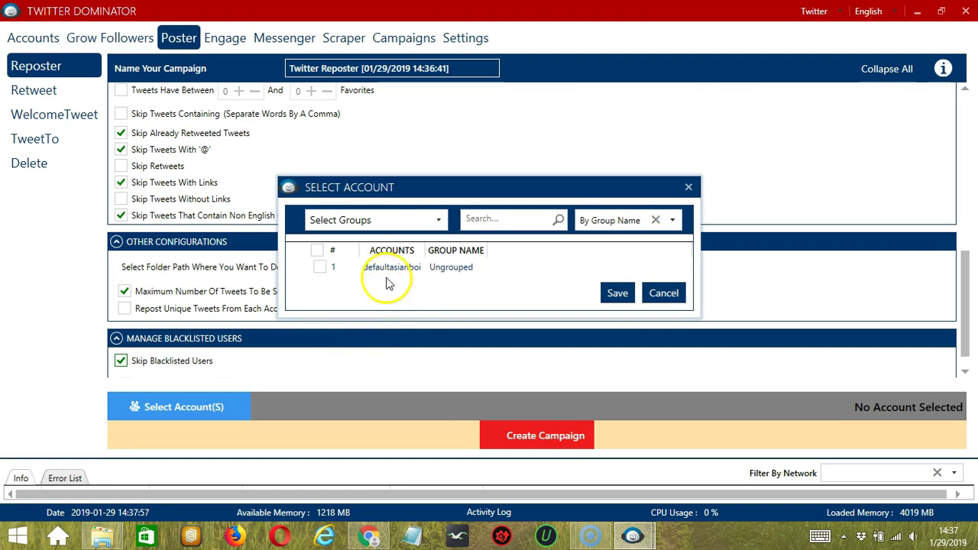
left_click(618, 293)
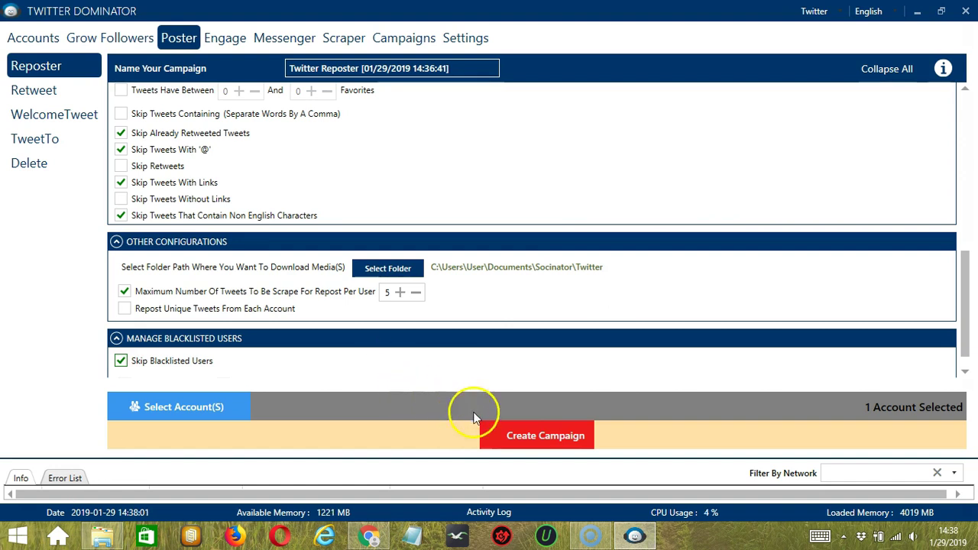
left_click(497, 436)
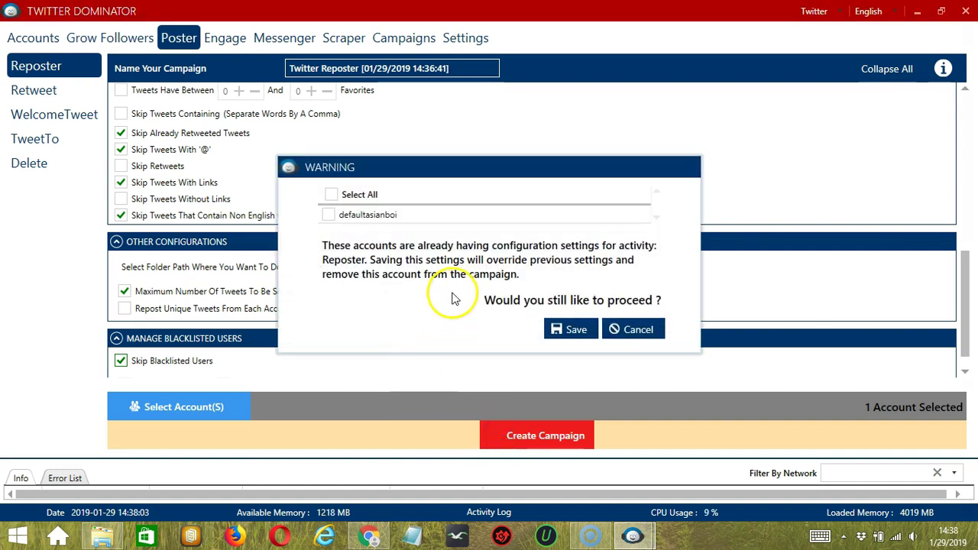
left_click(329, 217)
left_click(330, 217)
left_click(565, 329)
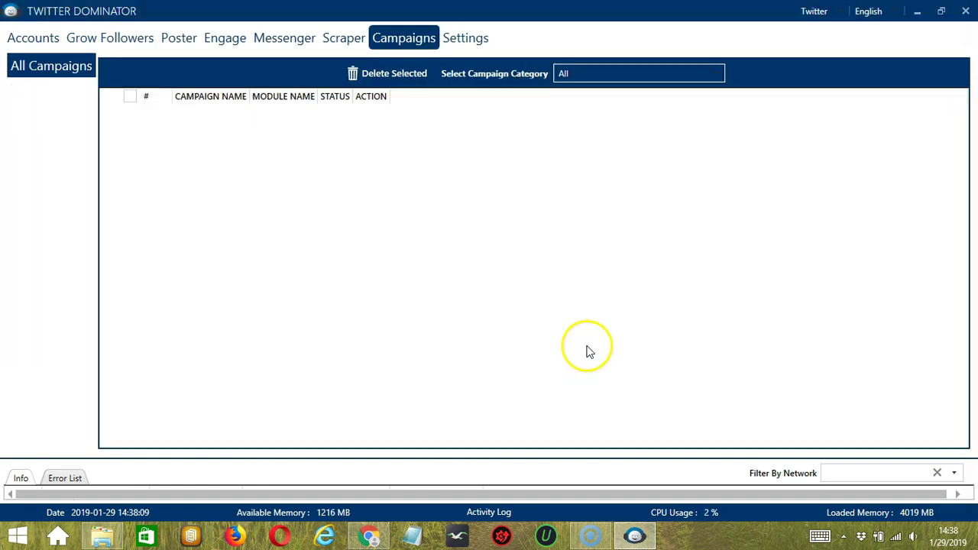
- Switch the Twitter Reposter campaign's status toggle from Active to Paused, leaving its gear menu unchanged
left_click(341, 162)
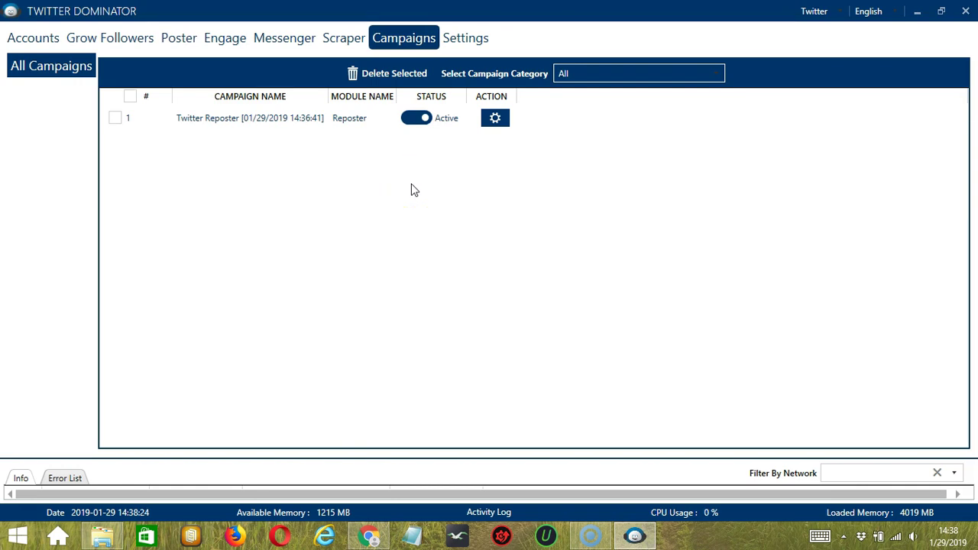
left_click(207, 127)
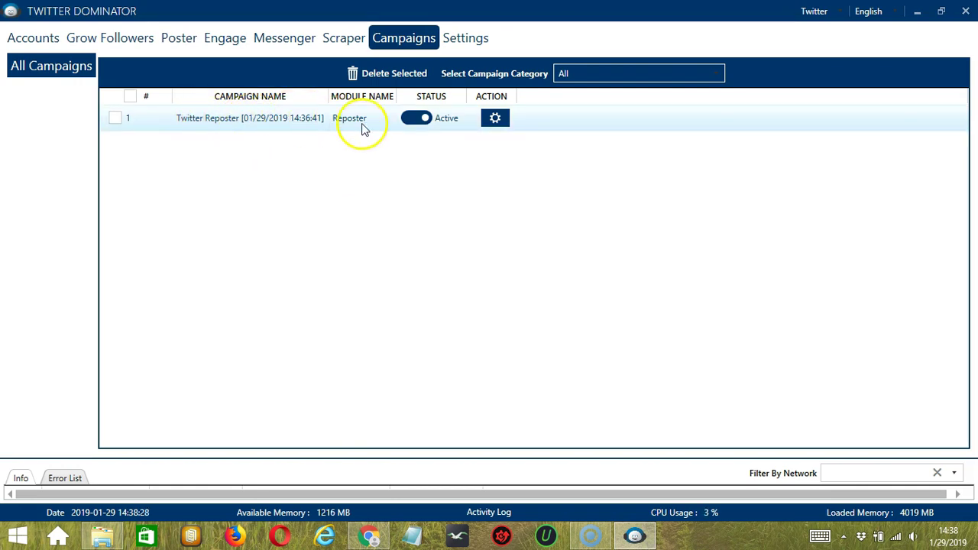
left_click(416, 119)
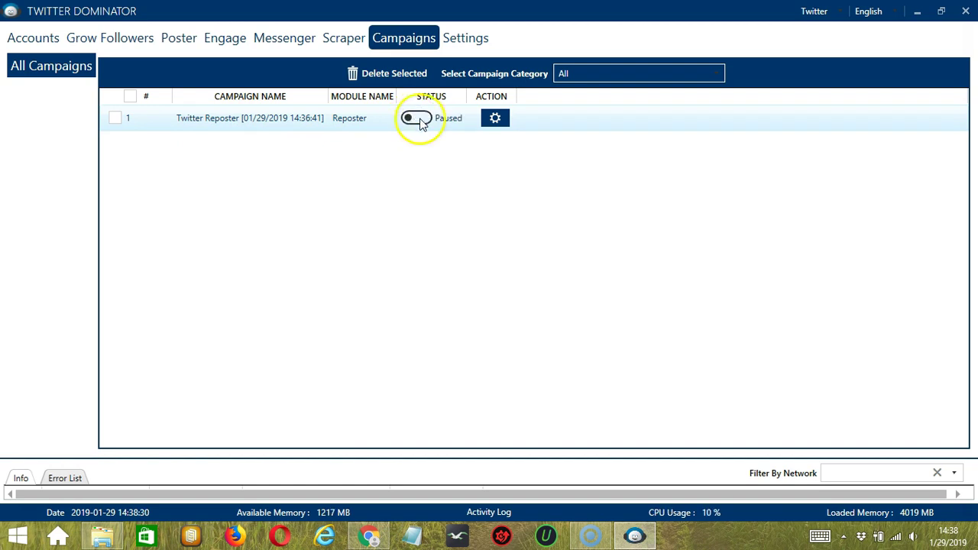
left_click(494, 120)
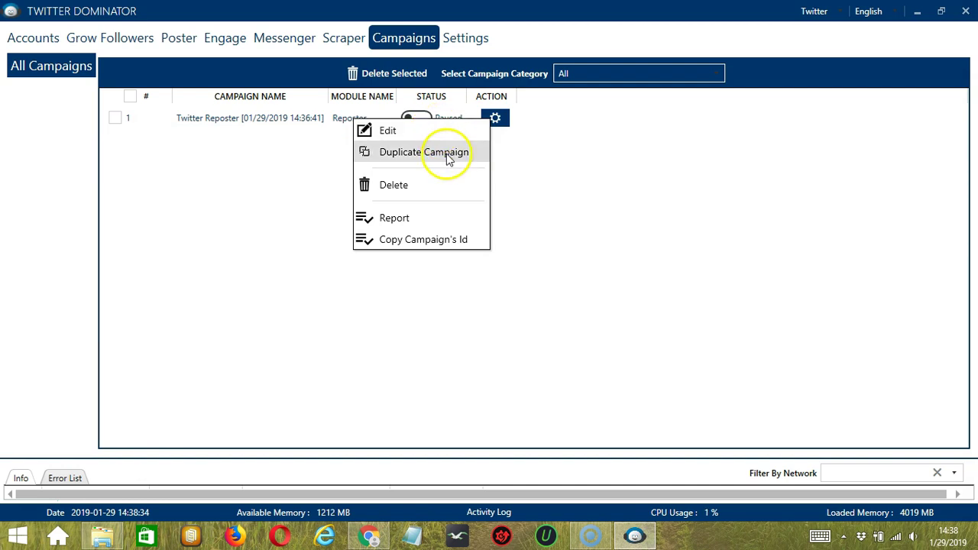
left_click(552, 175)
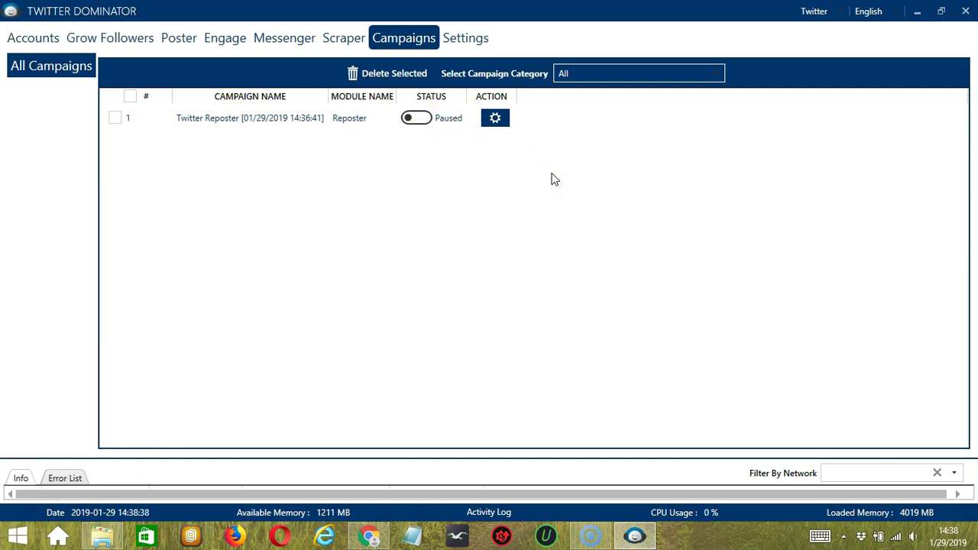